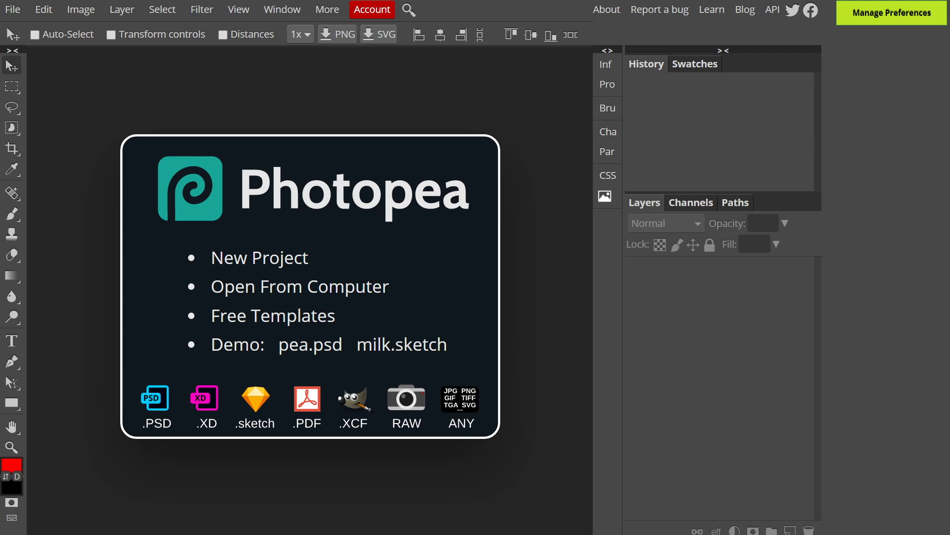
- Set up a 4500 × 5400 transparent new project, then cancel without creating it
{"action": "left_click", "coordinate": [13, 11]}
{"action": "left_click", "coordinate": [253, 266]}
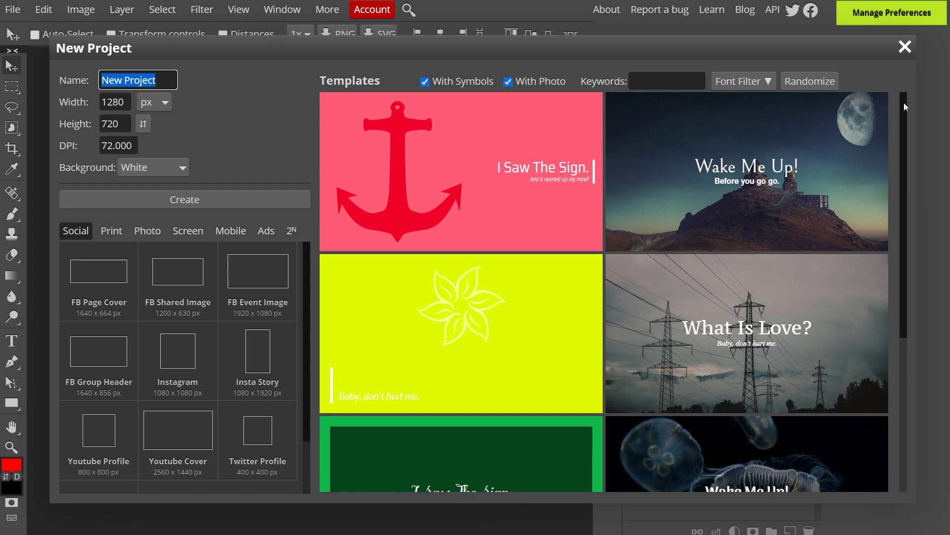
{"action": "left_click_drag", "start_coordinate": [904, 102], "coordinate": [929, 426]}
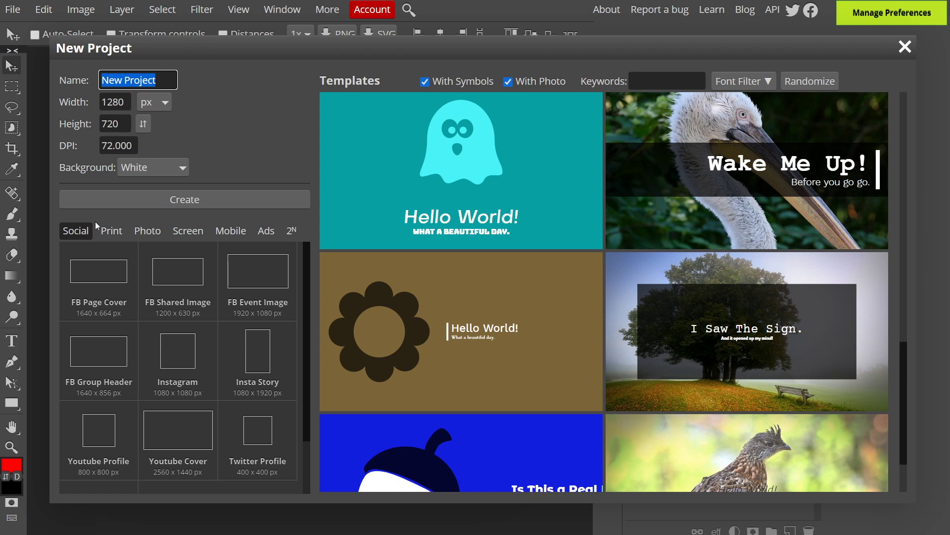
{"action": "left_click", "coordinate": [100, 101]}
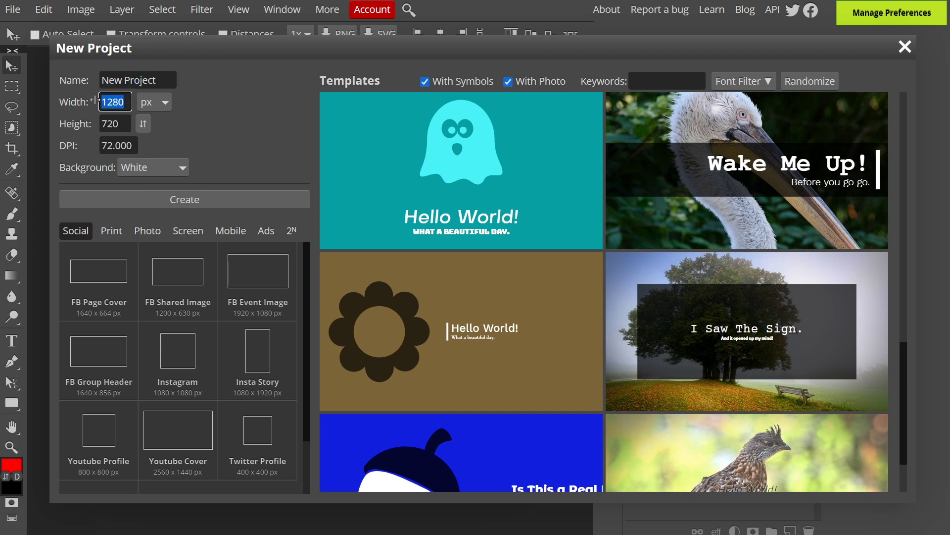
{"action": "type", "text": "4500"}
{"action": "left_click", "coordinate": [101, 124]}
{"action": "type", "text": "5400"}
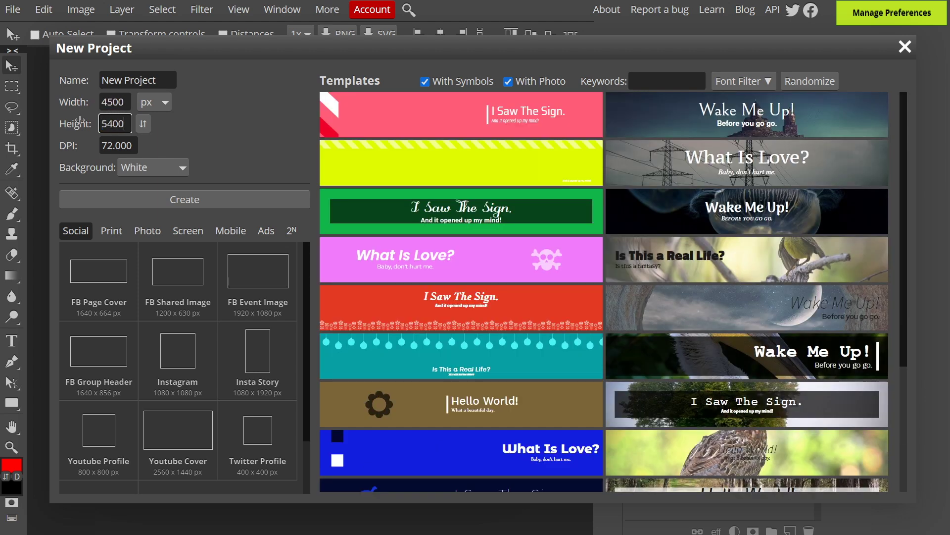
{"action": "left_click", "coordinate": [178, 168]}
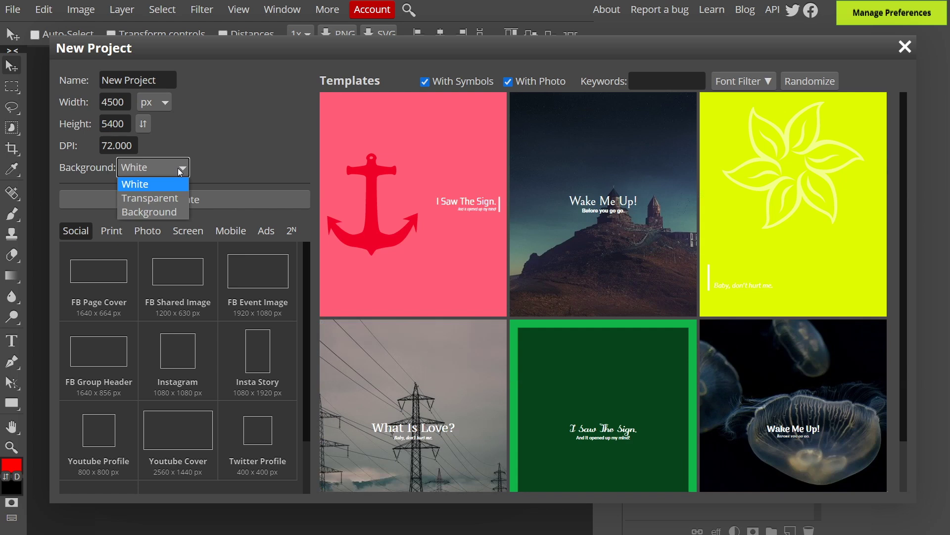
{"action": "left_click", "coordinate": [165, 197]}
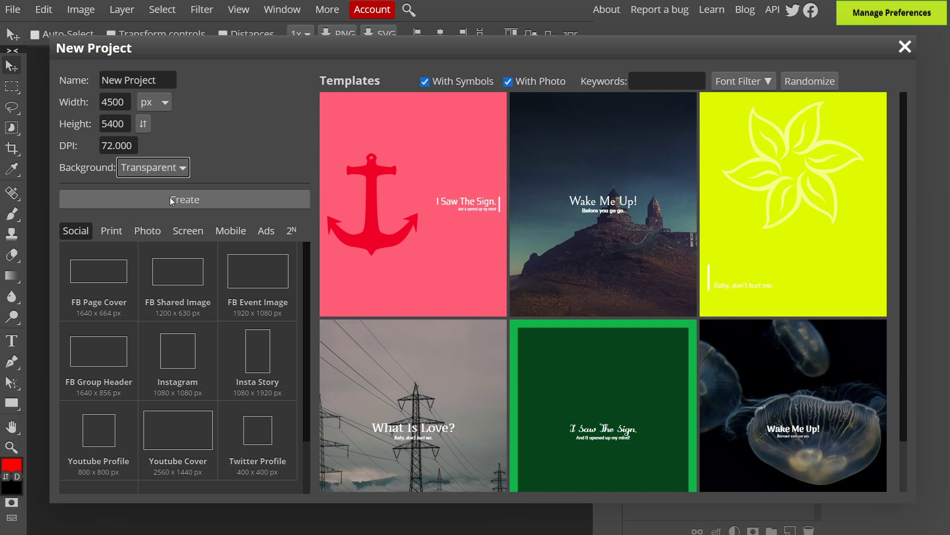
{"action": "left_click", "coordinate": [905, 47]}
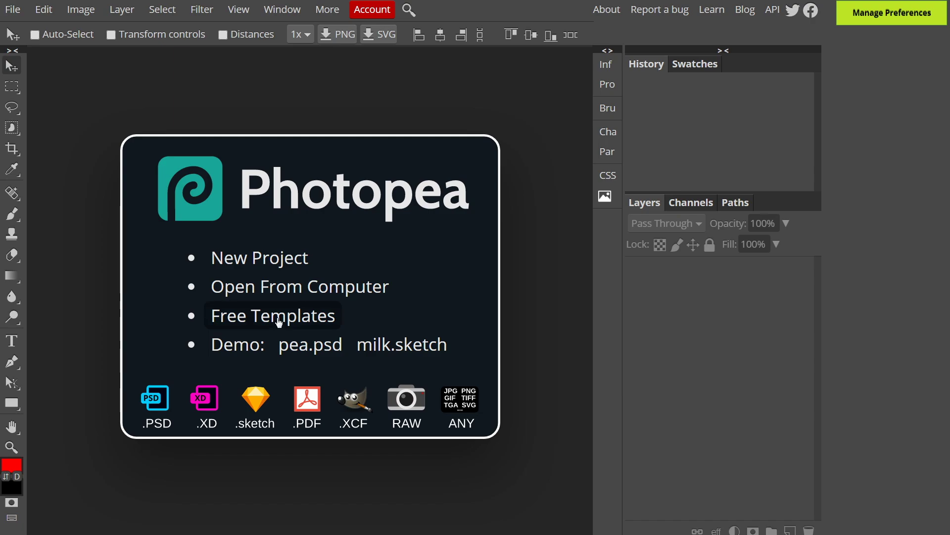
- Browse the free templates, then open the milk.sketch demo file
{"action": "left_click", "coordinate": [277, 320]}
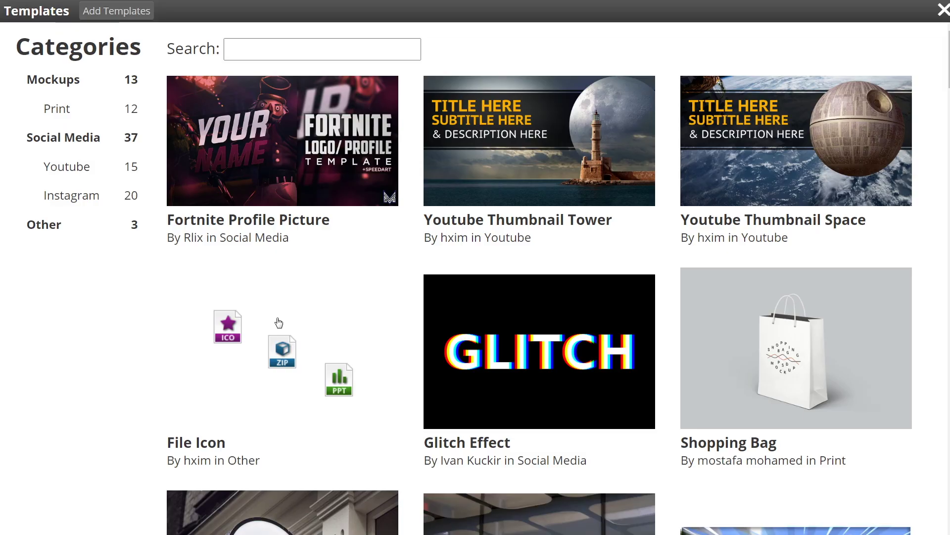
{"action": "left_click", "coordinate": [943, 10]}
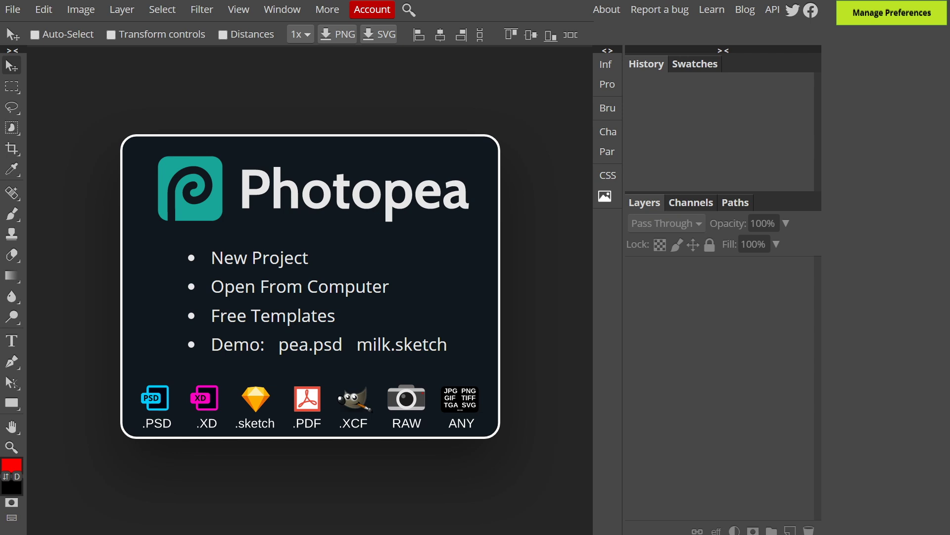
{"action": "left_click", "coordinate": [379, 348]}
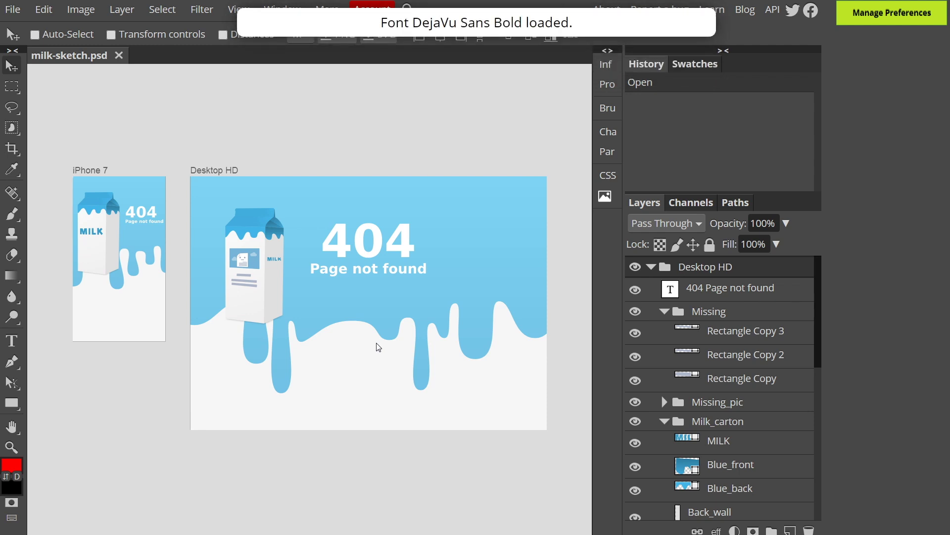
{"action": "mouse_move", "coordinate": [818, 274]}
{"action": "left_mouse_down"}
{"action": "mouse_move", "coordinate": [824, 420]}
{"action": "mouse_move", "coordinate": [817, 454]}
{"action": "mouse_move", "coordinate": [815, 263]}
{"action": "left_mouse_up"}
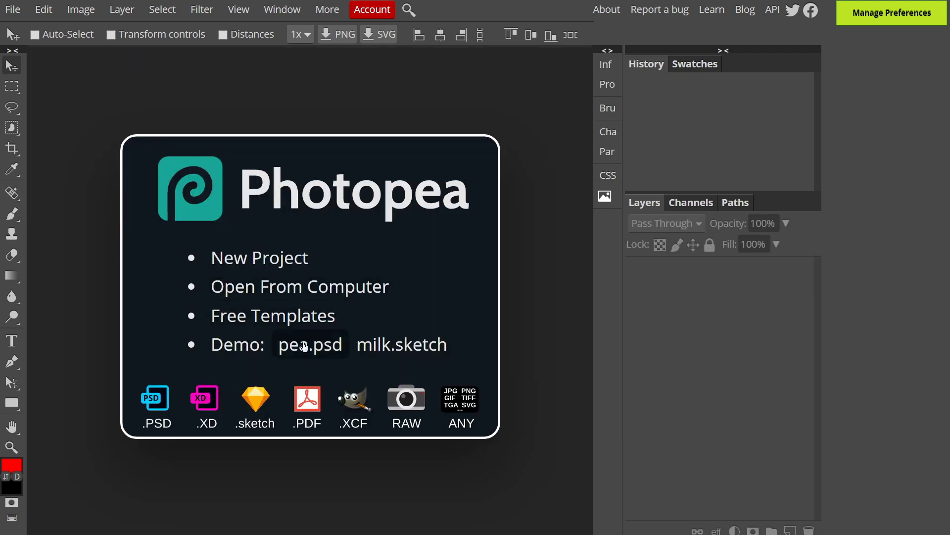
- Open pea.psd and toggle the pea's Stroke and Gradient Overlay effects off and back on
{"action": "left_click", "coordinate": [304, 346]}
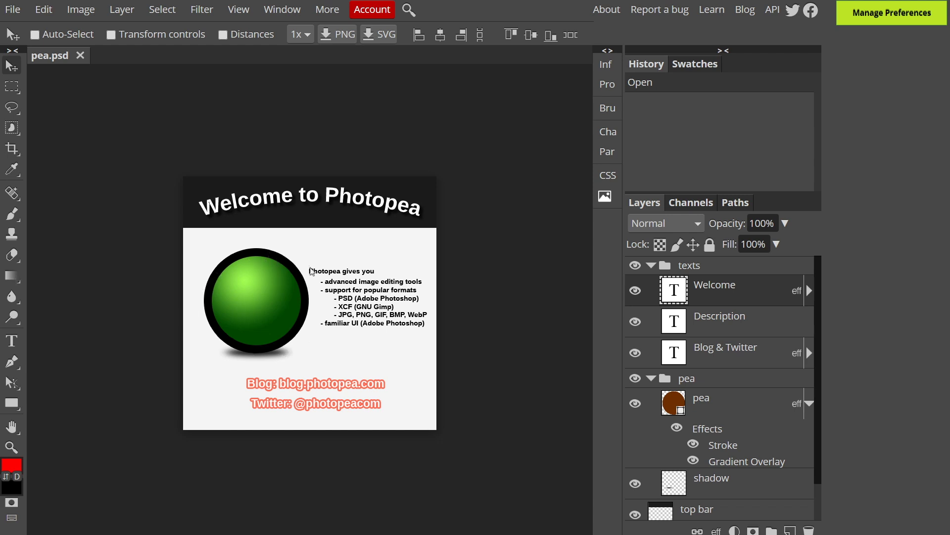
{"action": "left_click", "coordinate": [693, 445]}
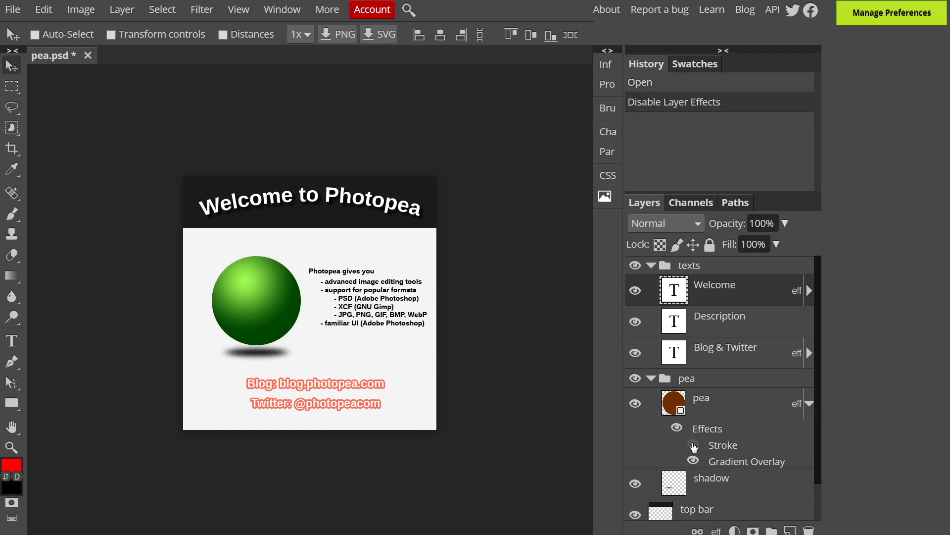
{"action": "left_click", "coordinate": [693, 444]}
{"action": "left_click", "coordinate": [693, 444]}
{"action": "left_click", "coordinate": [694, 445]}
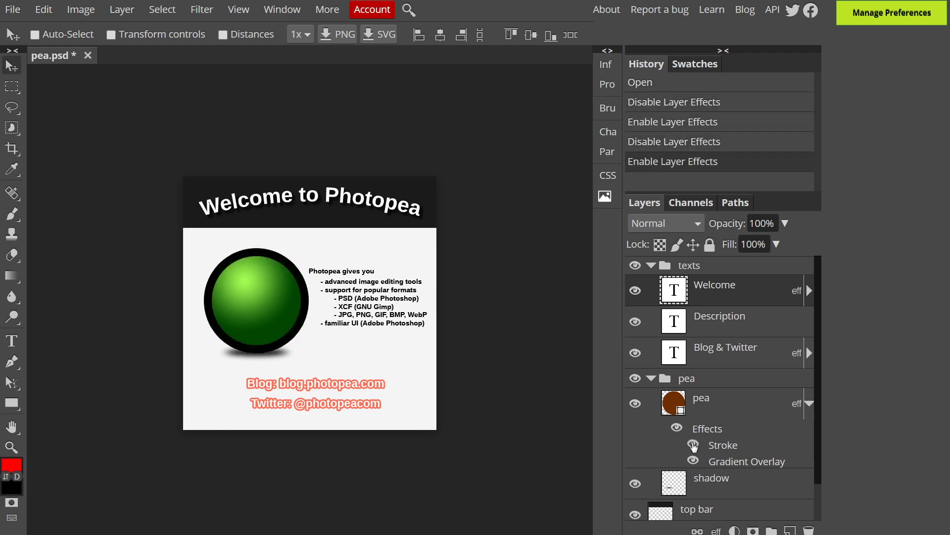
{"action": "left_click", "coordinate": [694, 460]}
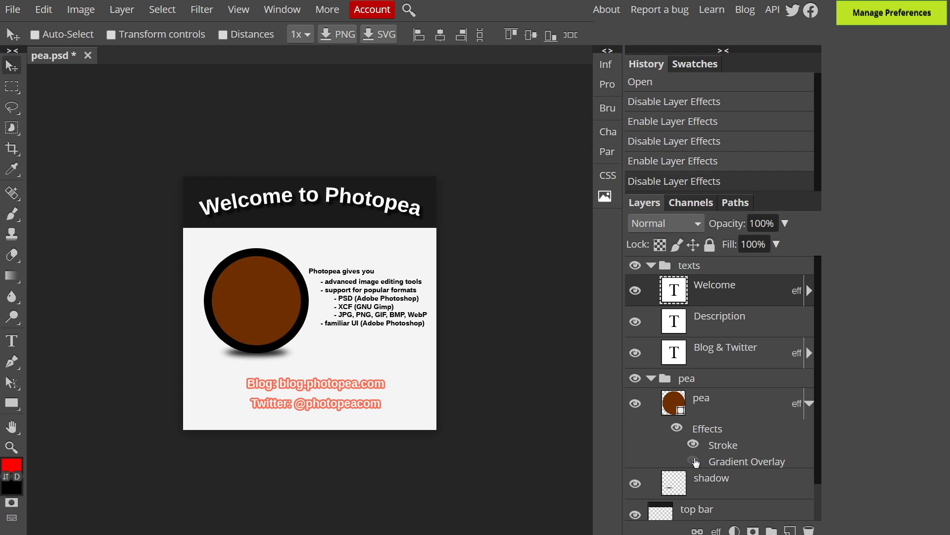
{"action": "left_click", "coordinate": [694, 460]}
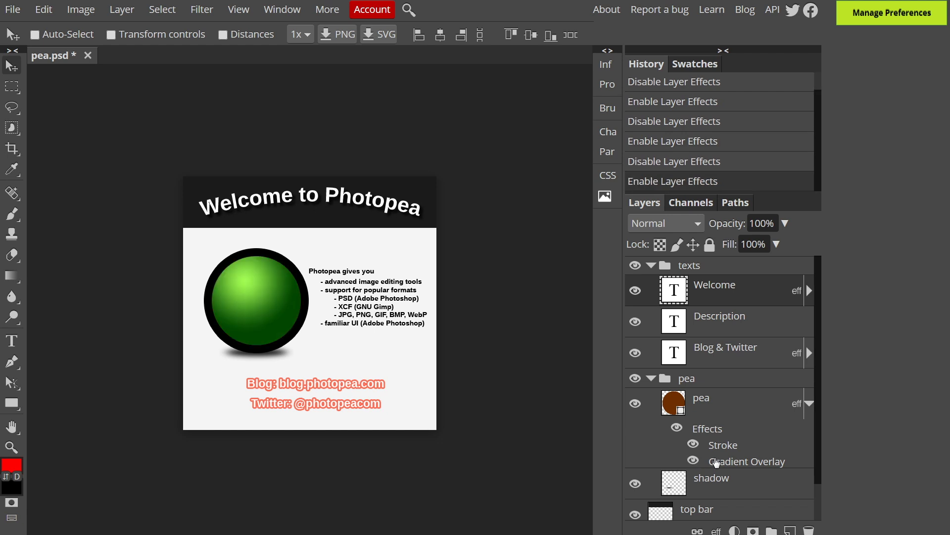
{"action": "double_click", "coordinate": [716, 462]}
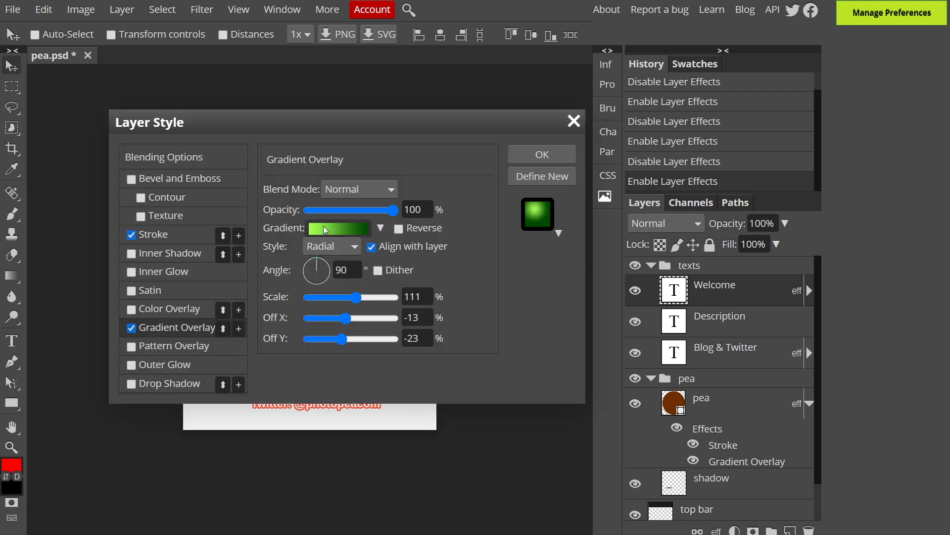
{"action": "key", "text": "Return"}
- Move the flat shadow layer right beneath the text, and give the pea a Drop Shadow (88°, 57 px)
{"action": "left_click", "coordinate": [712, 485]}
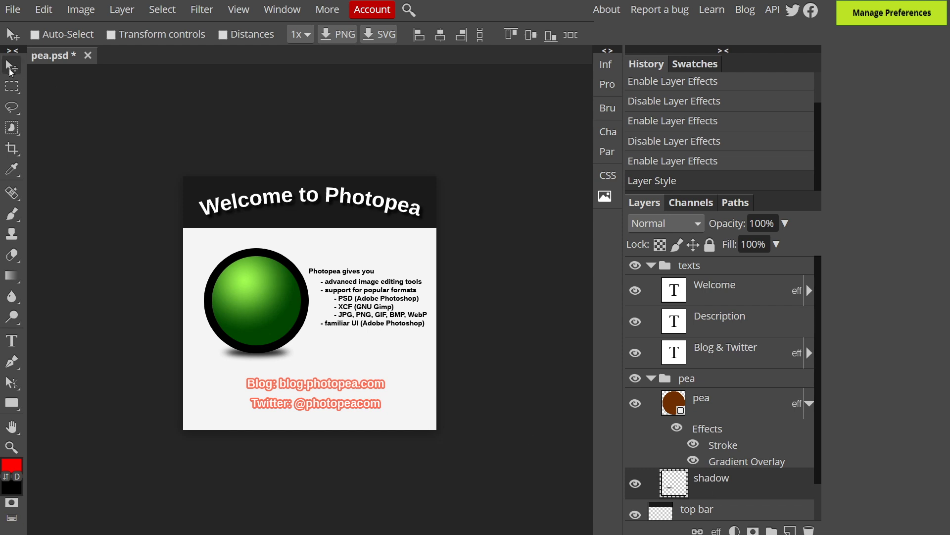
{"action": "left_click_drag", "start_coordinate": [260, 362], "coordinate": [327, 360]}
{"action": "double_click", "coordinate": [728, 461]}
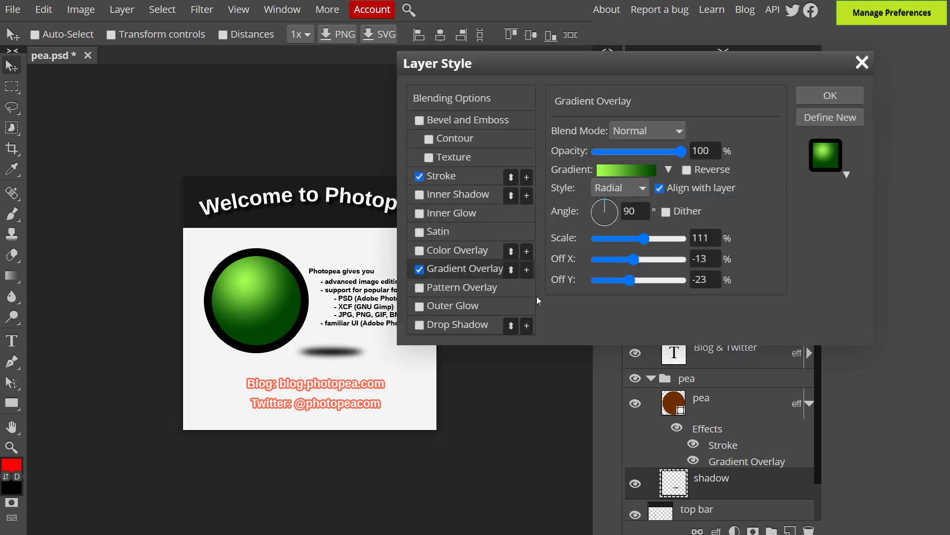
{"action": "left_click", "coordinate": [419, 326]}
{"action": "left_click", "coordinate": [456, 324]}
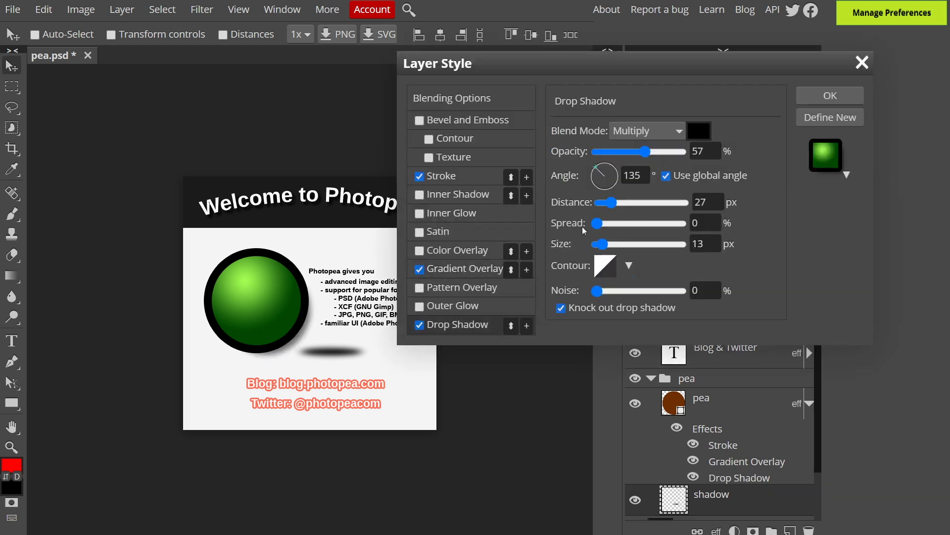
{"action": "left_click", "coordinate": [605, 167]}
{"action": "left_click_drag", "start_coordinate": [646, 202], "coordinate": [618, 203]}
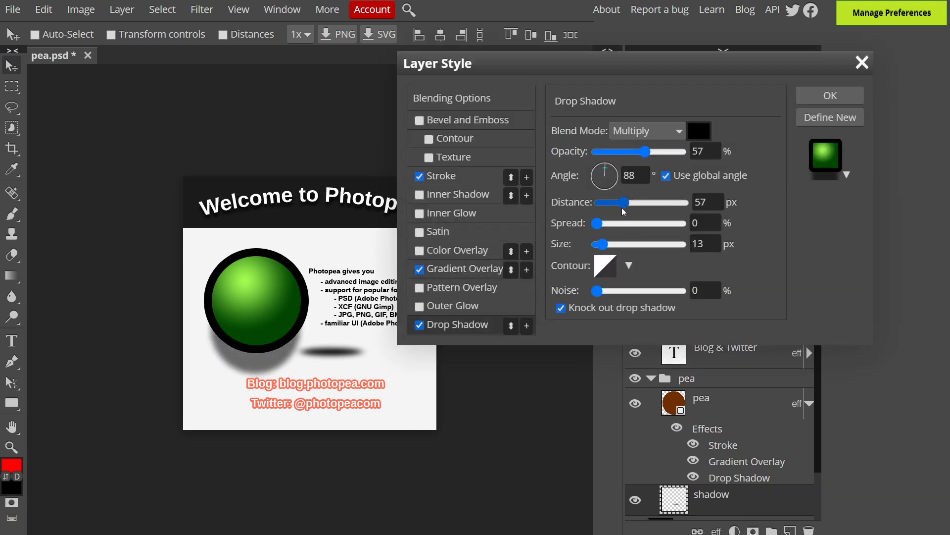
{"action": "left_click_drag", "start_coordinate": [644, 151], "coordinate": [621, 151]}
{"action": "key", "text": "Return"}
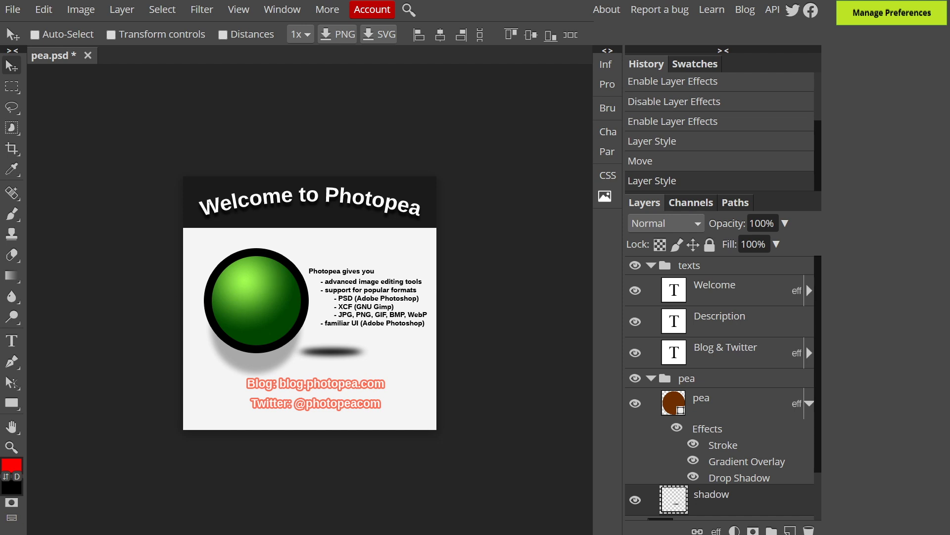
- Create a blank transparent New Project.psd canvas and close the pea.psd document
{"action": "left_click", "coordinate": [12, 10]}
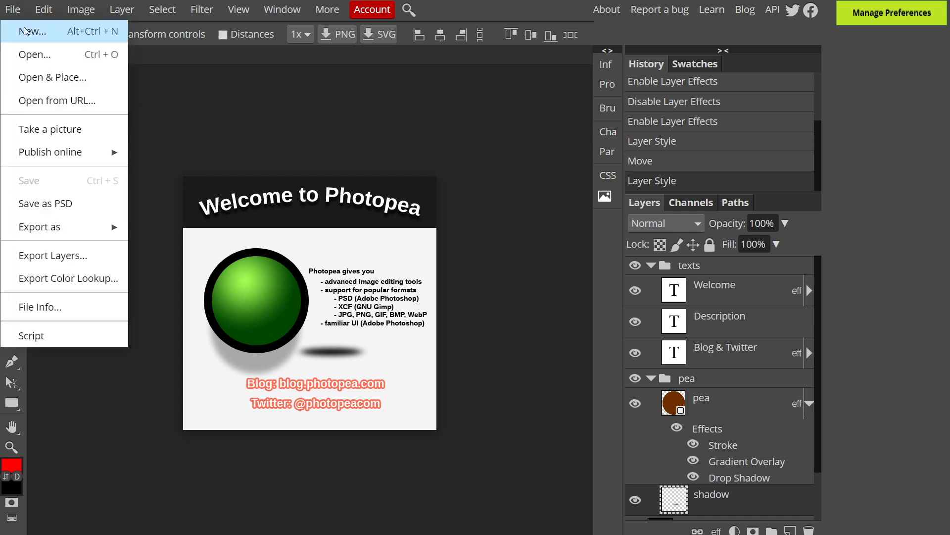
{"action": "left_click", "coordinate": [24, 31]}
{"action": "left_click", "coordinate": [189, 199]}
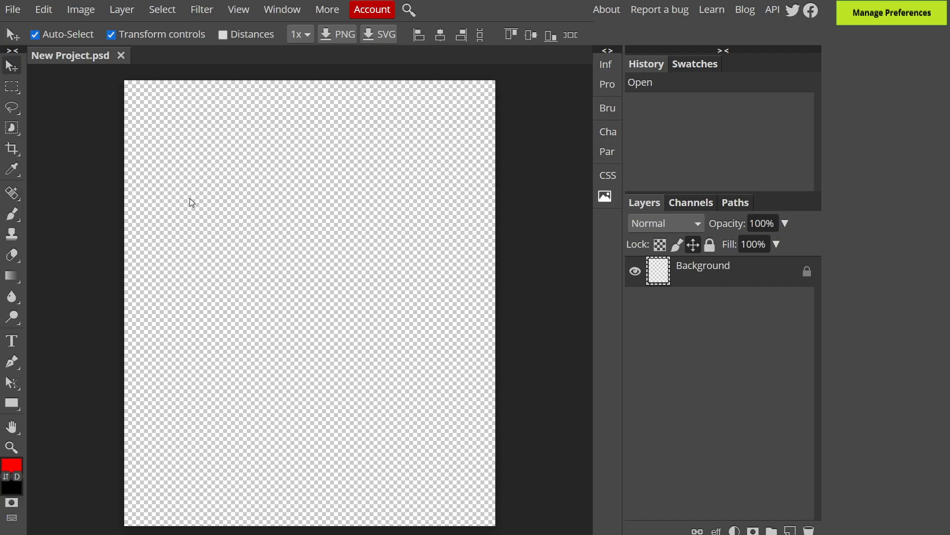
{"action": "left_click", "coordinate": [12, 340]}
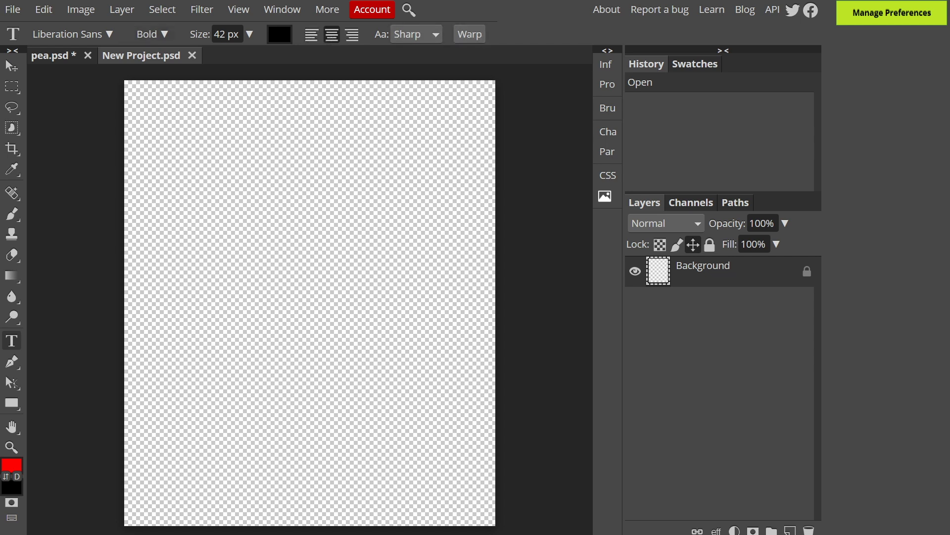
{"action": "left_click", "coordinate": [88, 55]}
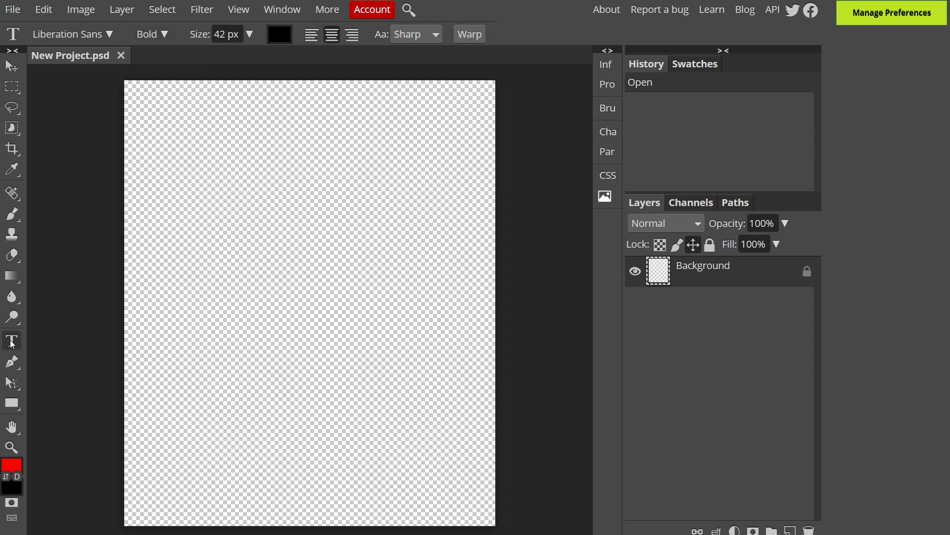
- Add a 'test' text layer near the canvas top-left at 250 px and commit it
{"action": "left_click", "coordinate": [190, 173]}
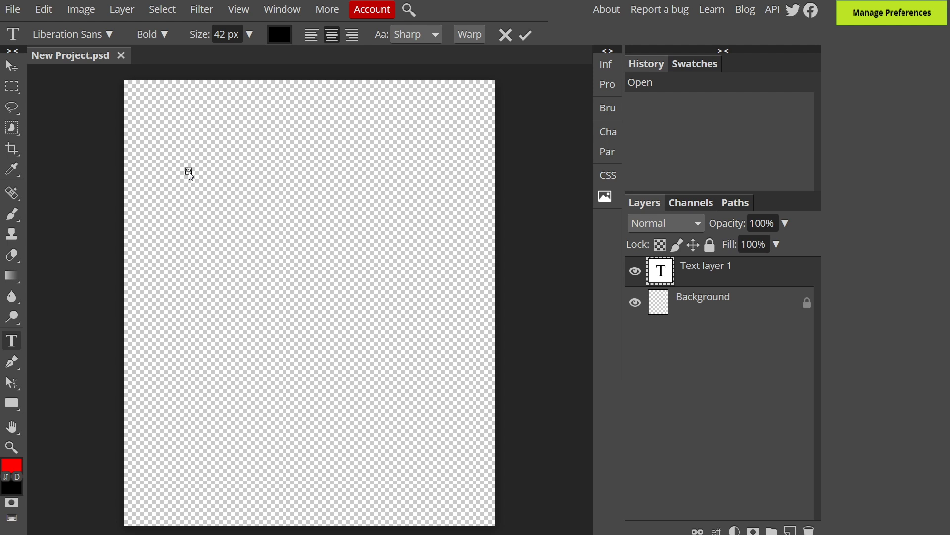
{"action": "left_click", "coordinate": [250, 36]}
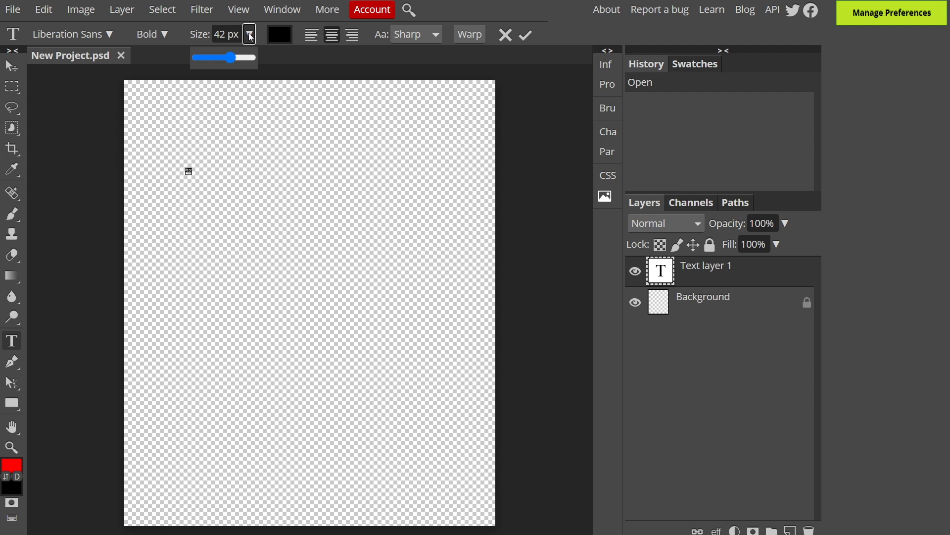
{"action": "left_click_drag", "start_coordinate": [229, 58], "coordinate": [261, 58]}
{"action": "left_click", "coordinate": [220, 34]}
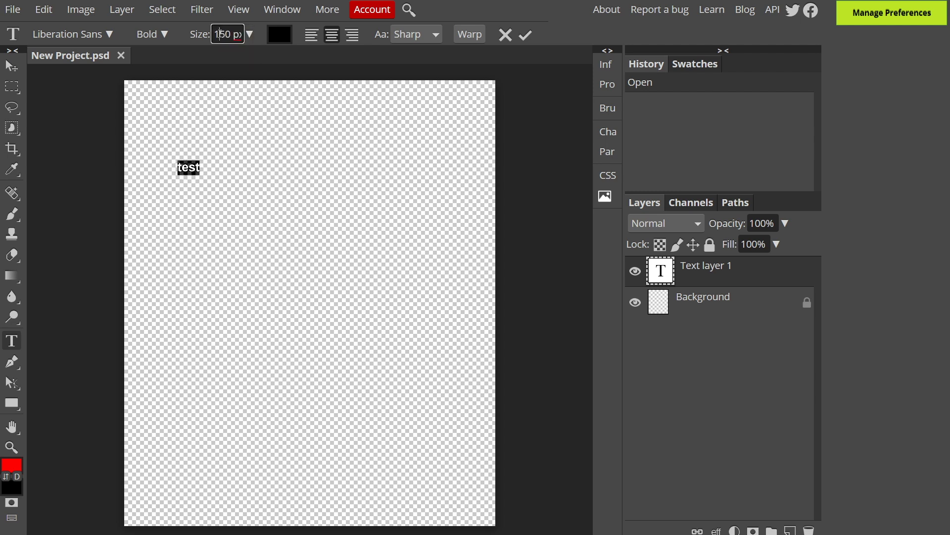
{"action": "left_click_drag", "start_coordinate": [221, 34], "coordinate": [216, 34]}
{"action": "type", "text": "2"}
{"action": "key", "text": "Return"}
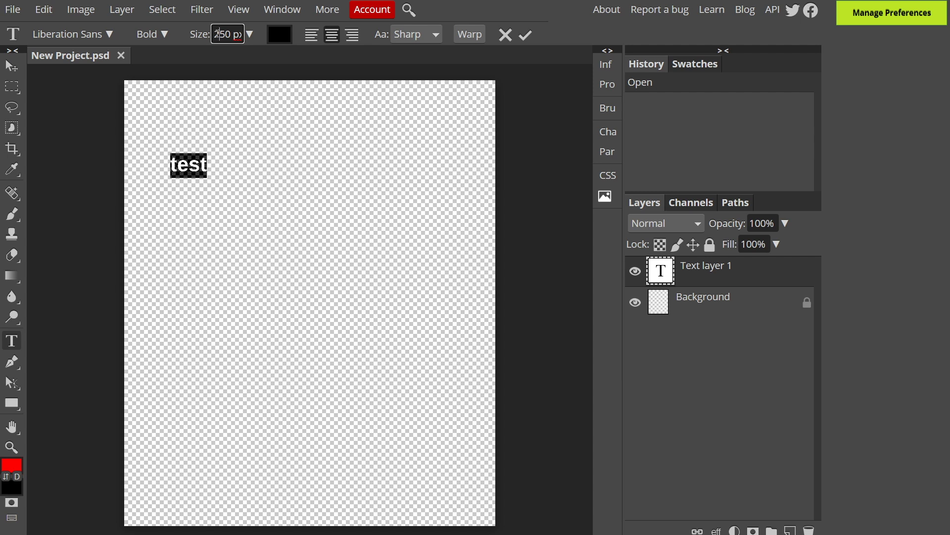
{"action": "left_click", "coordinate": [13, 71]}
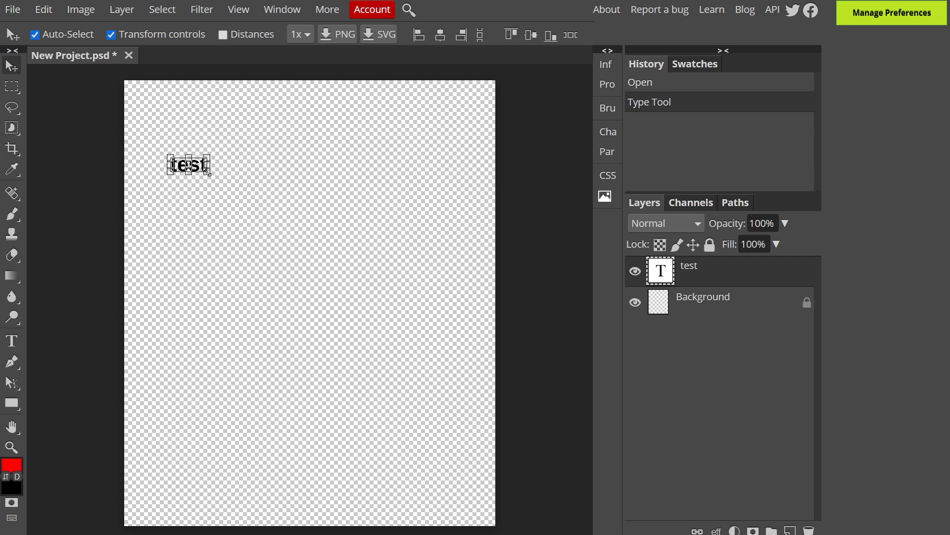
- Enlarge the 'test' text proportionally, then delete that layer and start a new text box
{"action": "left_click_drag", "start_coordinate": [208, 173], "coordinate": [260, 283]}
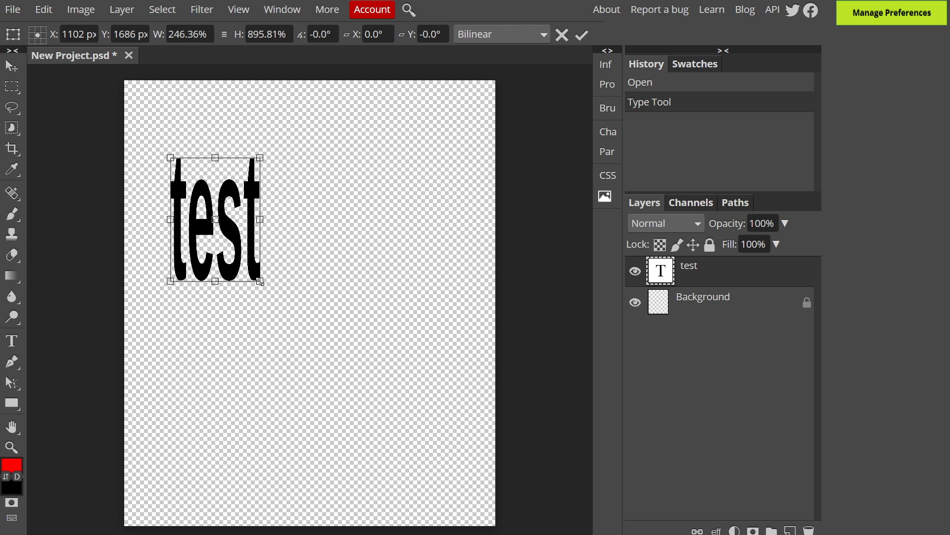
{"action": "left_click", "coordinate": [225, 34]}
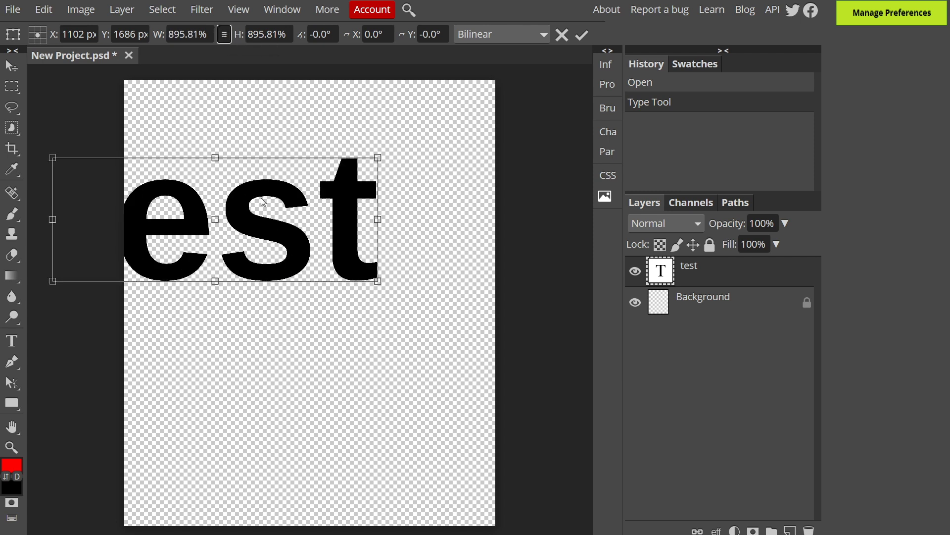
{"action": "left_click_drag", "start_coordinate": [267, 204], "coordinate": [366, 190]}
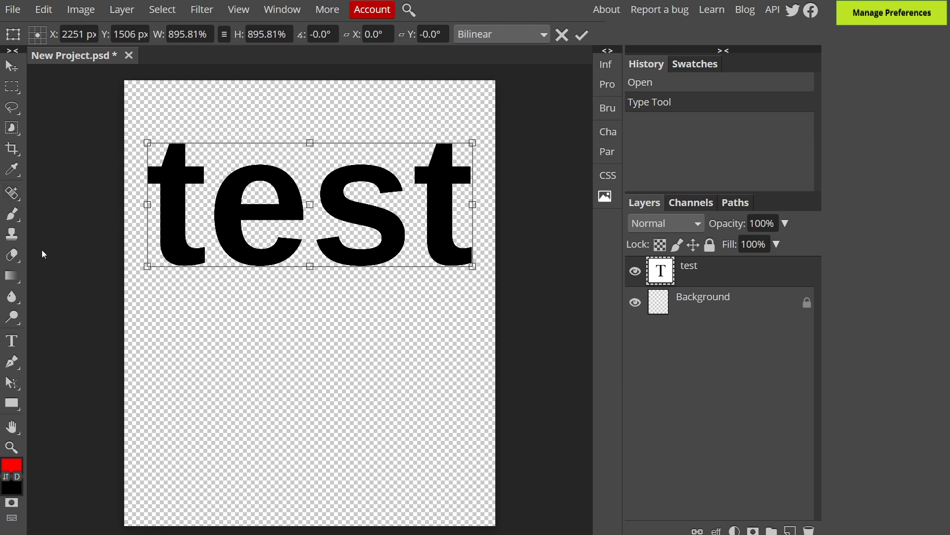
{"action": "left_click", "coordinate": [17, 344]}
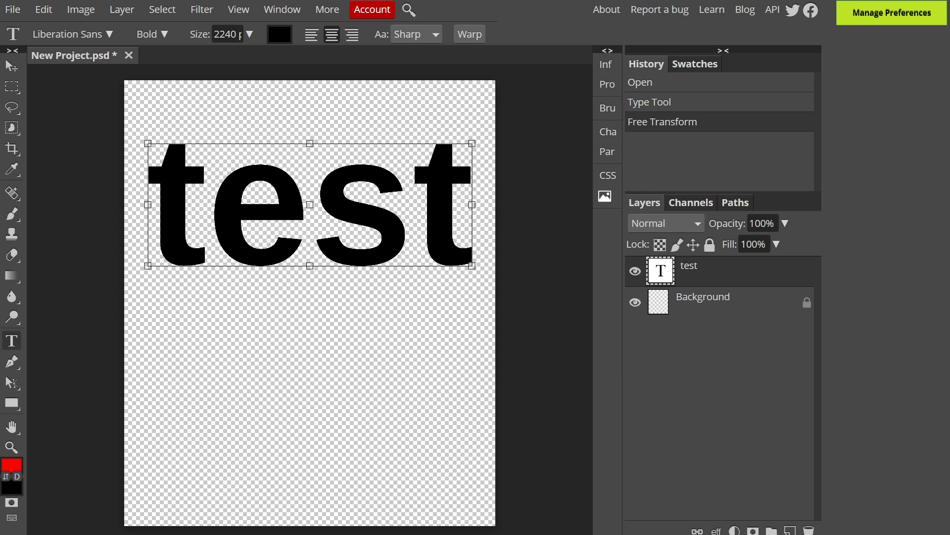
{"action": "key", "text": "Delete"}
{"action": "left_click", "coordinate": [190, 204]}
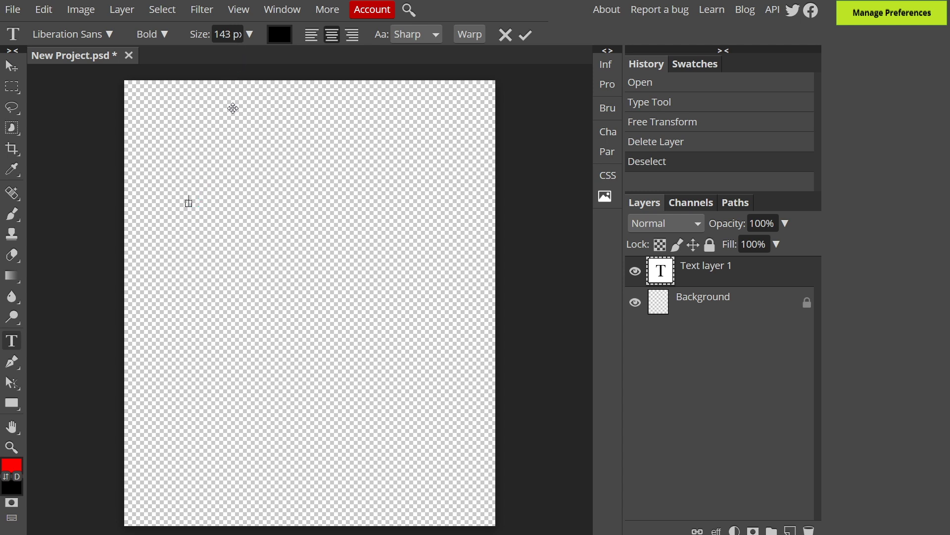
- Type 'Let's eat kids.', 'Let's eat, kids.', 'PUNCTUATION SAVES LIVES' on three lines and scale them up
{"action": "type", "text": "Let's eat kids."}
{"action": "key", "text": "Return"}
{"action": "type", "text": "Let's eat, kids."}
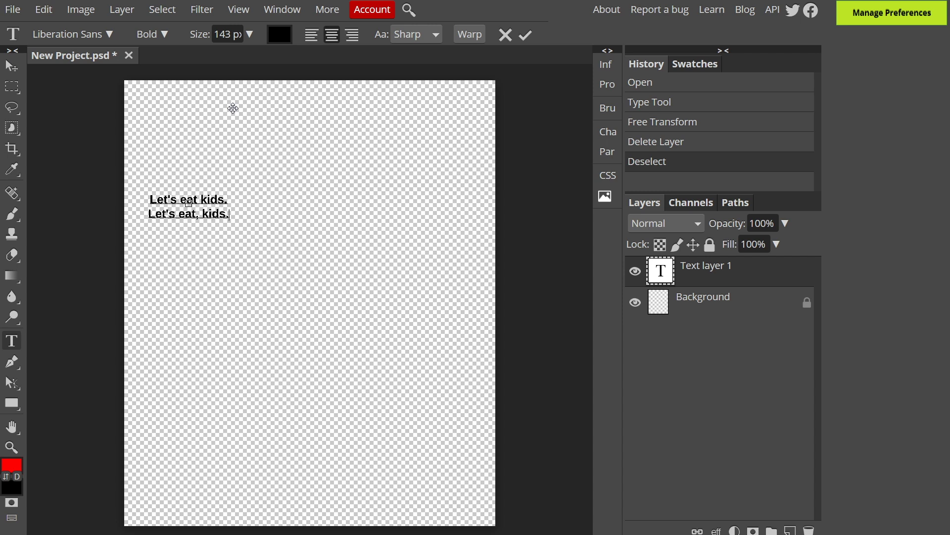
{"action": "key", "text": "Return"}
{"action": "type", "text": "PUNCTUATION SAVES "}
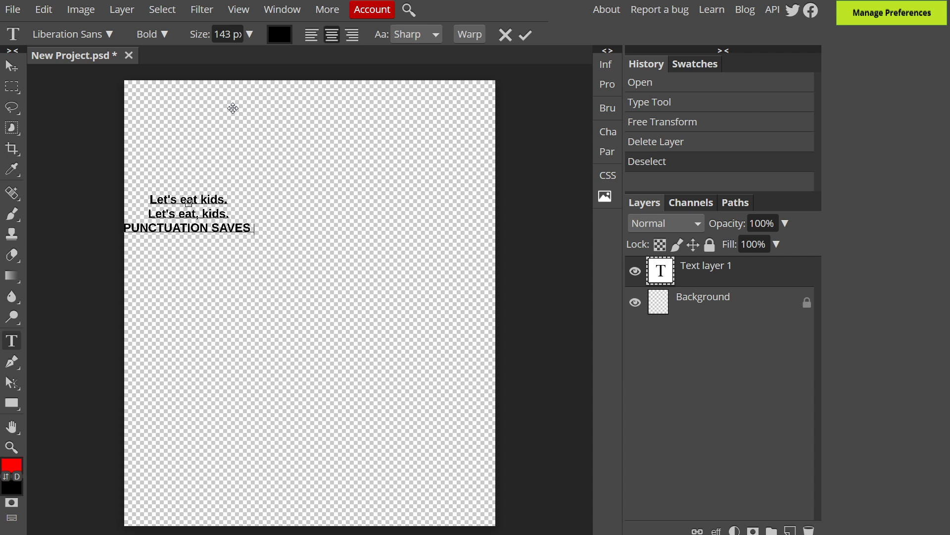
{"action": "type", "text": "LIVES"}
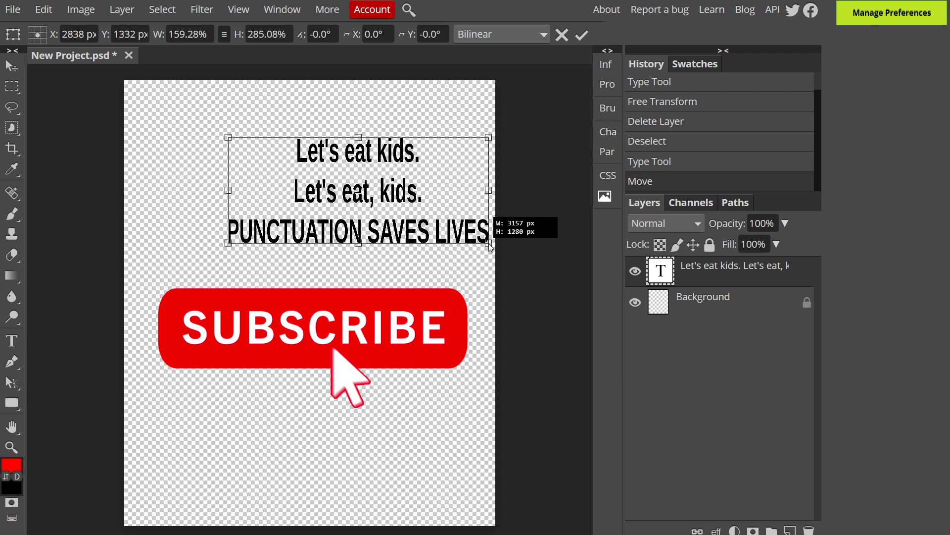
{"action": "left_click_drag", "start_coordinate": [550, 225], "coordinate": [487, 142]}
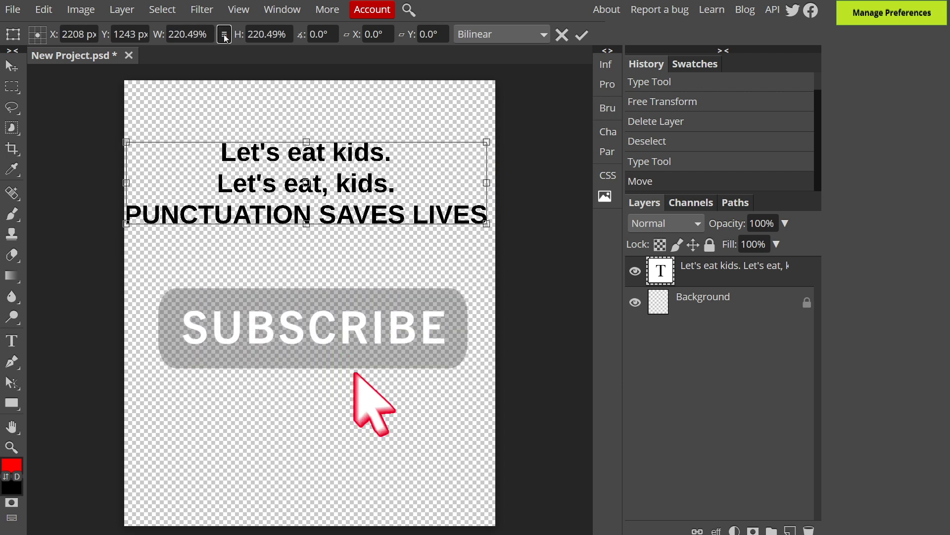
{"action": "left_click", "coordinate": [12, 340]}
- Select all three lines and search the font list for 'SCRIPT'
{"action": "left_click_drag", "start_coordinate": [221, 149], "coordinate": [491, 214]}
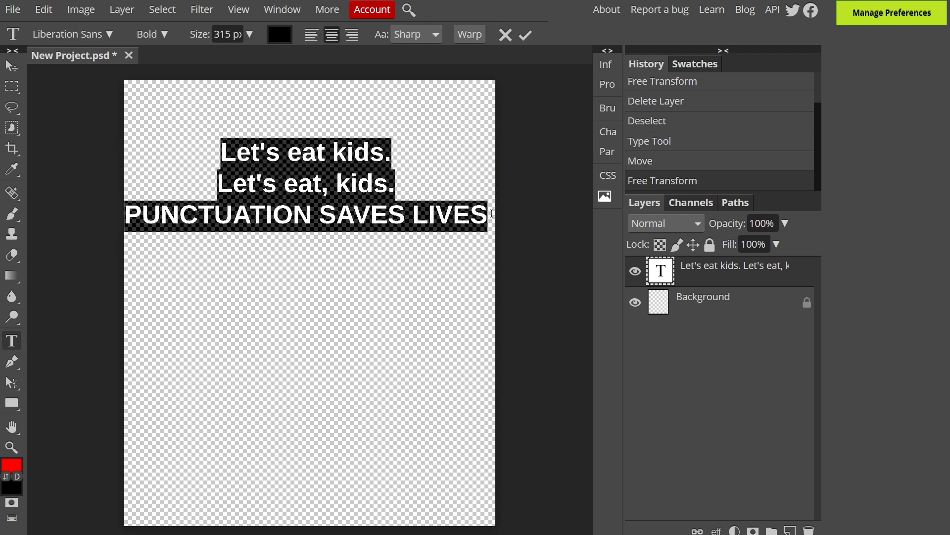
{"action": "left_click", "coordinate": [111, 34]}
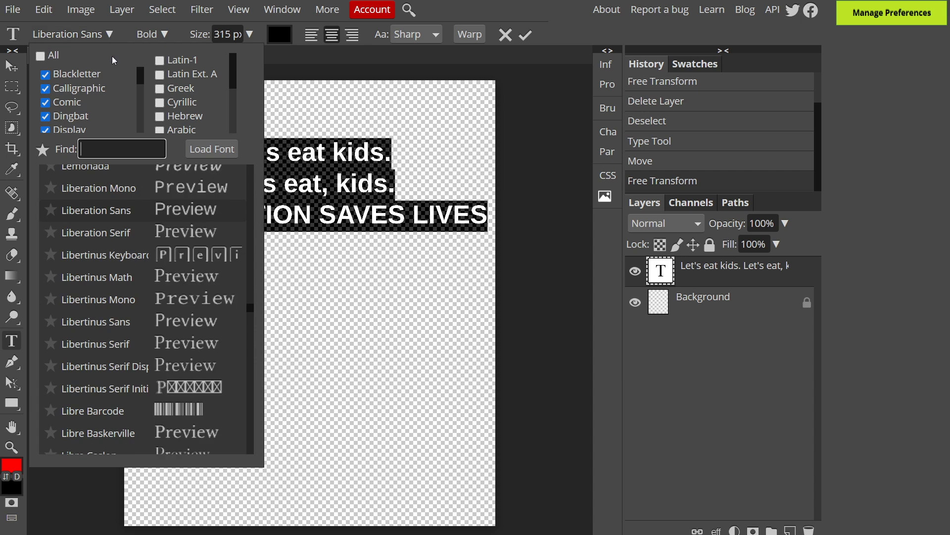
{"action": "left_click_drag", "start_coordinate": [250, 303], "coordinate": [248, 244]}
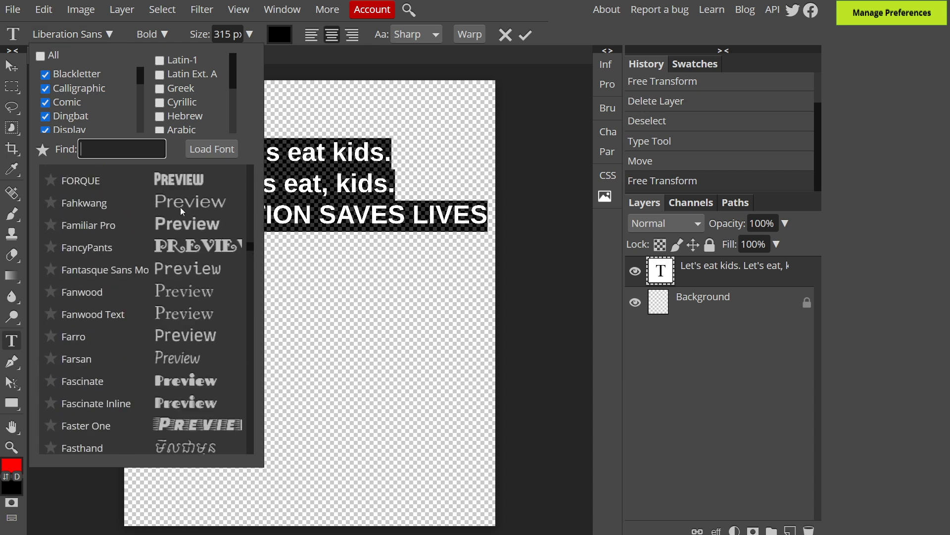
{"action": "left_click", "coordinate": [102, 148]}
{"action": "type", "text": "SCRIPT"}
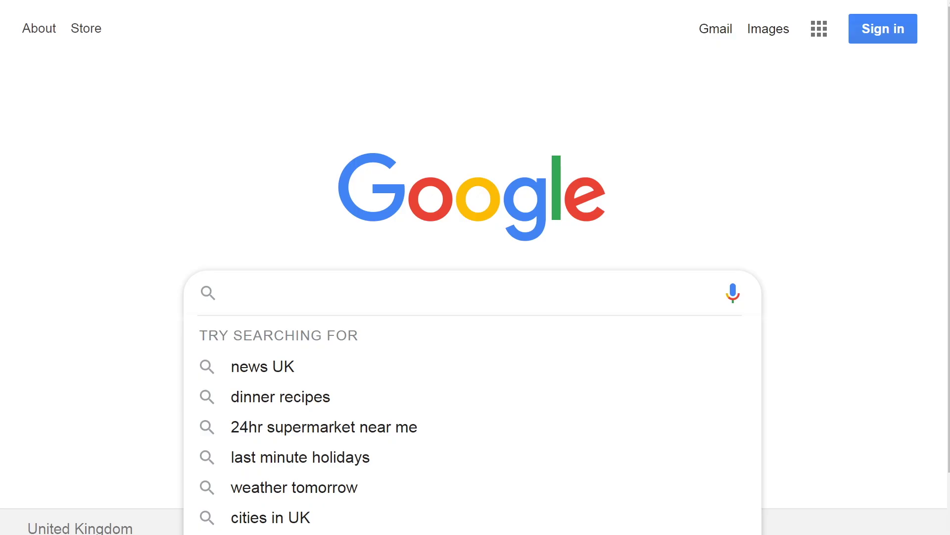
- Search 'free fonts' and list DaFont's new fonts filtered to Public domain and 100% Free
{"action": "type", "text": "free fonts"}
{"action": "key", "text": "Return"}
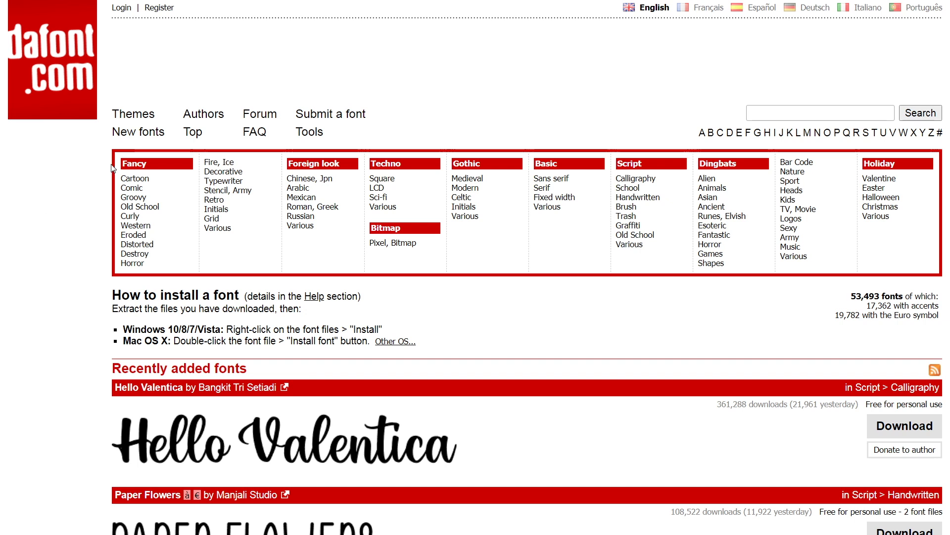
{"action": "left_click", "coordinate": [137, 134]}
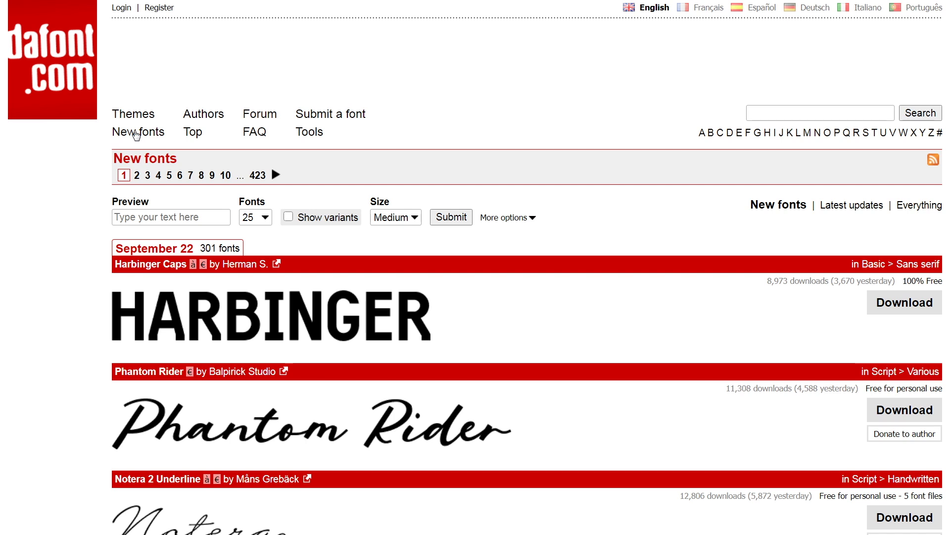
{"action": "left_click", "coordinate": [532, 219]}
{"action": "left_click", "coordinate": [152, 237]}
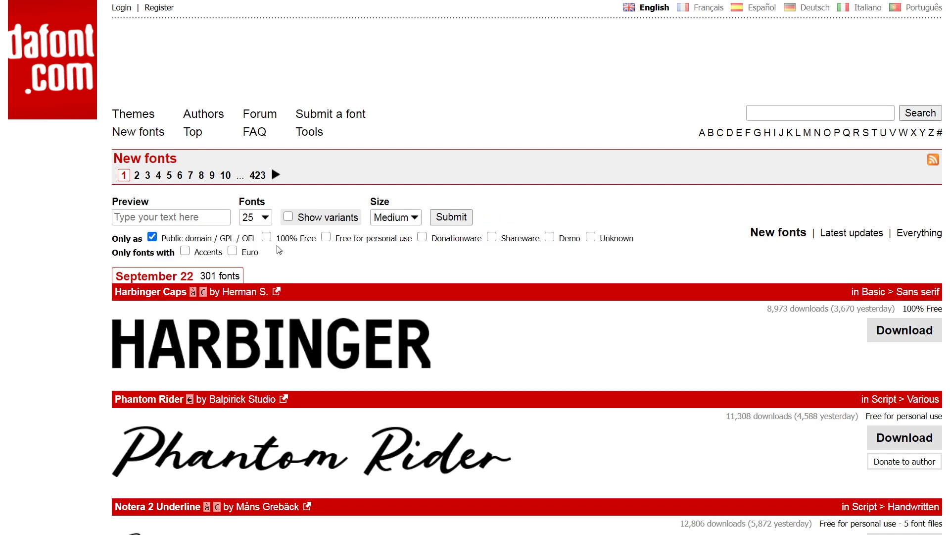
{"action": "left_click", "coordinate": [267, 237]}
{"action": "left_click", "coordinate": [460, 222]}
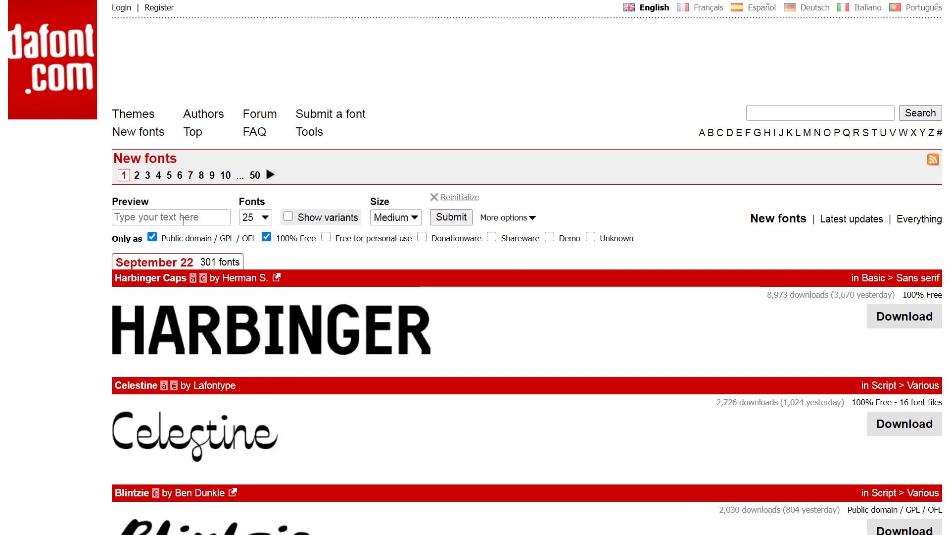
- Preview the fonts with the text 'Let's eat kids' and scroll through the results
{"action": "type", "text": "Let's eat kids"}
{"action": "left_click", "coordinate": [458, 217]}
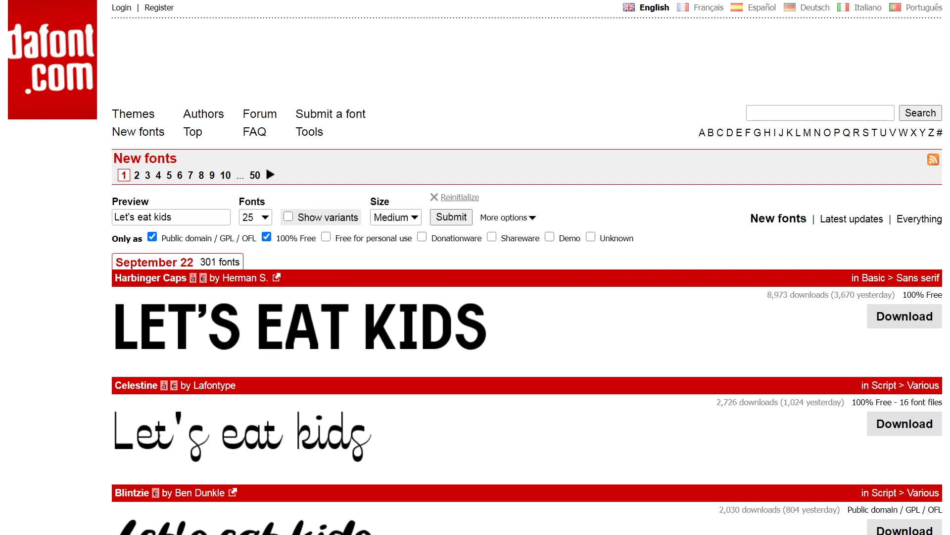
{"action": "scroll", "coordinate": [475, 267], "scroll_direction": "down", "scroll_amount": 5}
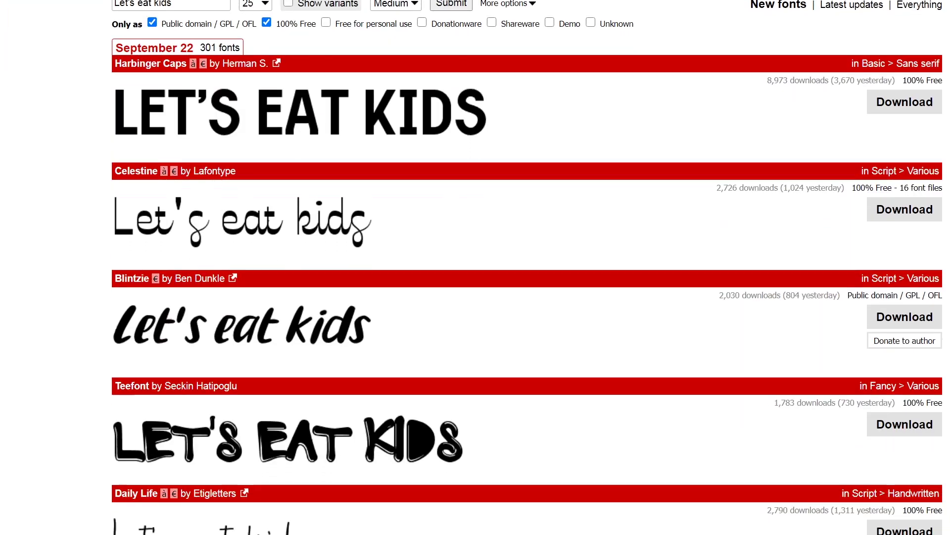
{"action": "scroll", "coordinate": [476, 267], "scroll_direction": "down", "scroll_amount": 10}
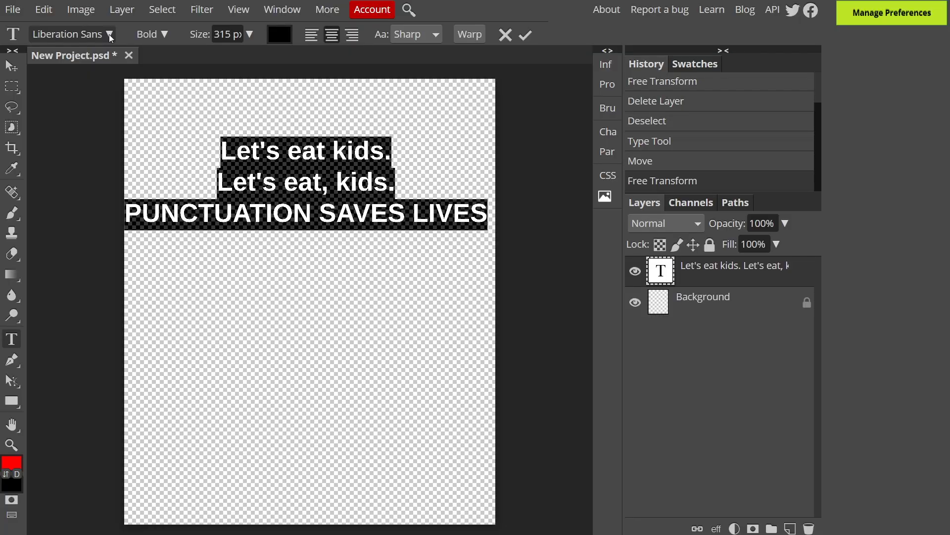
{"action": "left_click", "coordinate": [109, 34]}
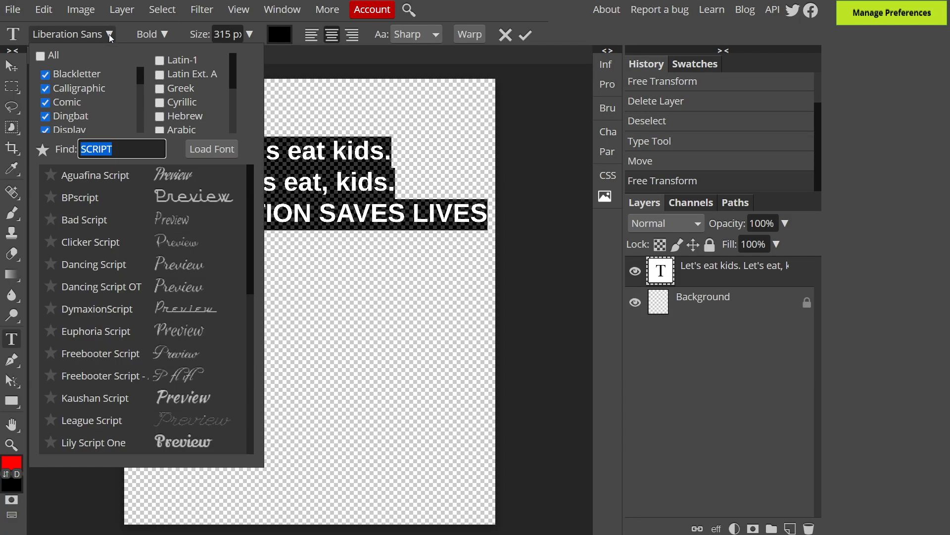
- Load Harbinger-Caps.otf for the slogan, scale it up to about 117%, and centre it near the top
{"action": "left_click", "coordinate": [213, 149]}
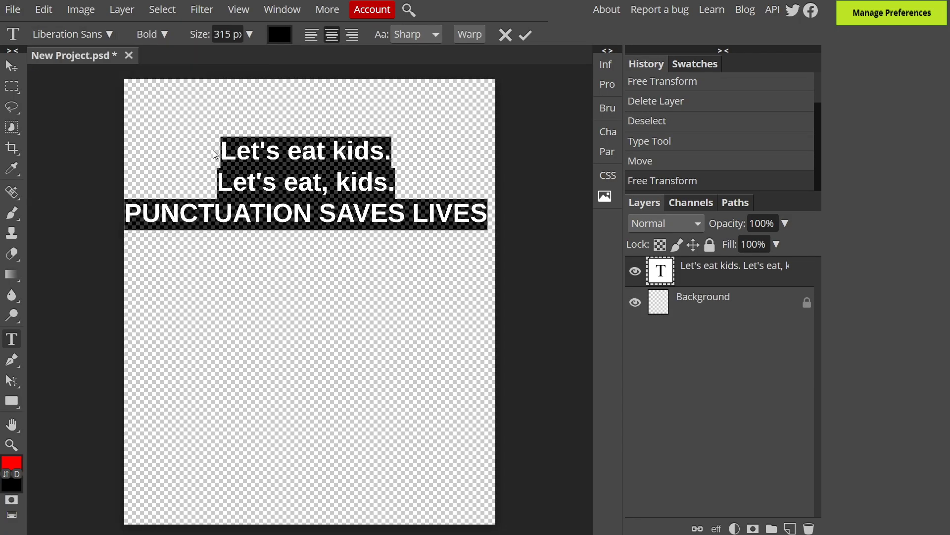
{"action": "left_click", "coordinate": [525, 35]}
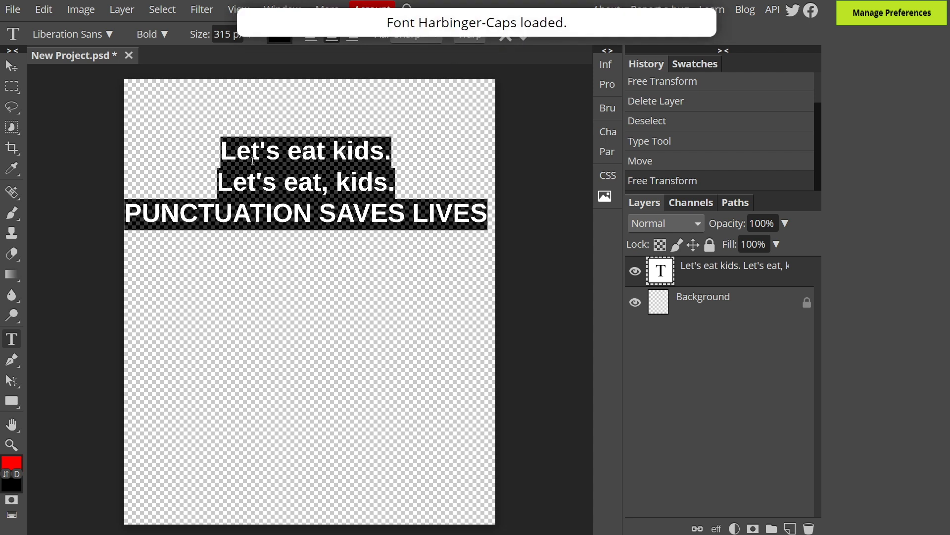
{"action": "key", "text": "alt+ctrl+t"}
{"action": "left_click_drag", "start_coordinate": [456, 231], "coordinate": [496, 237]}
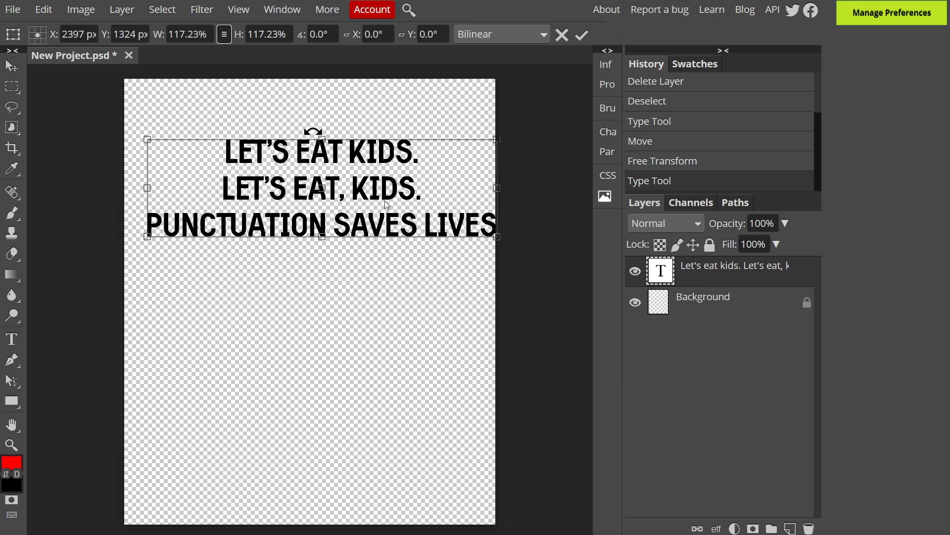
{"action": "left_click_drag", "start_coordinate": [402, 195], "coordinate": [389, 185]}
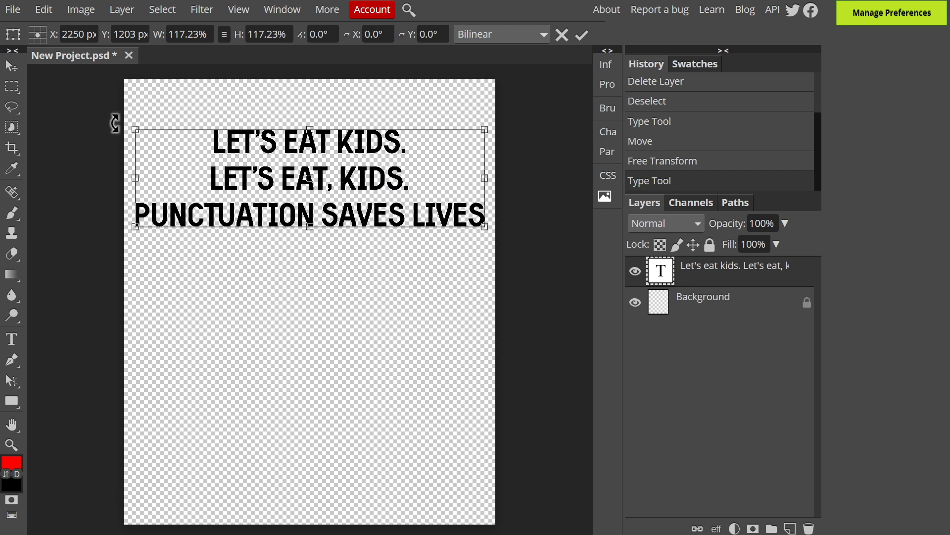
{"action": "left_click", "coordinate": [12, 86]}
{"action": "left_click", "coordinate": [94, 106]}
{"action": "left_click", "coordinate": [11, 340]}
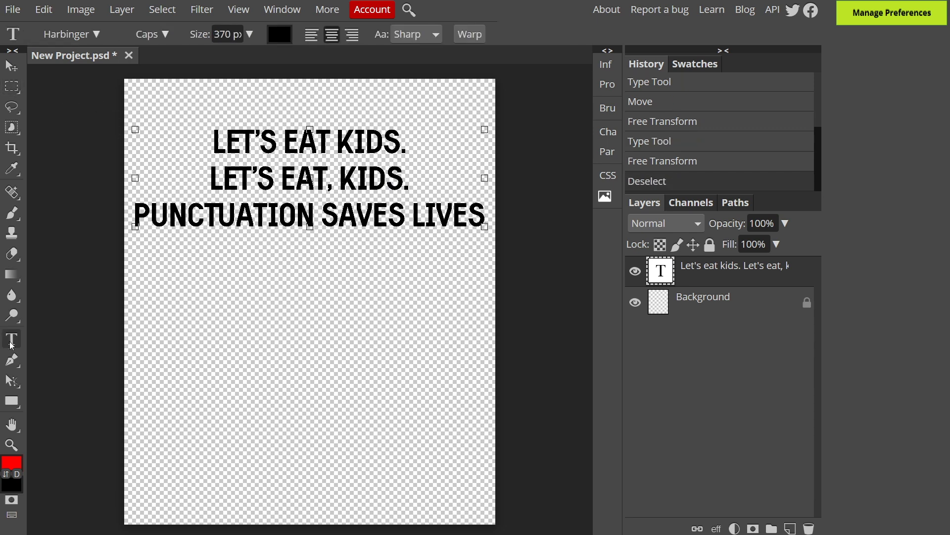
{"action": "left_click_drag", "start_coordinate": [220, 140], "coordinate": [489, 217]}
{"action": "left_click", "coordinate": [278, 35]}
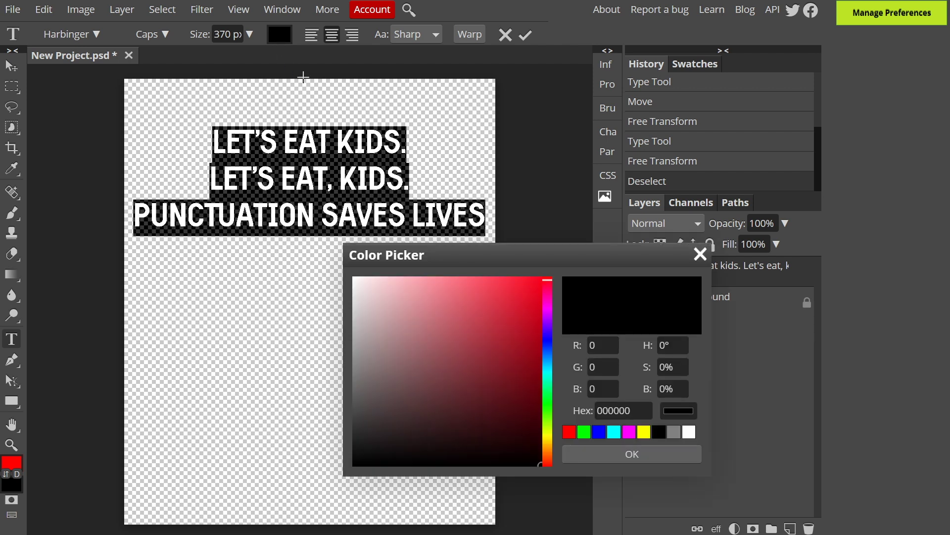
{"action": "left_click", "coordinate": [551, 277]}
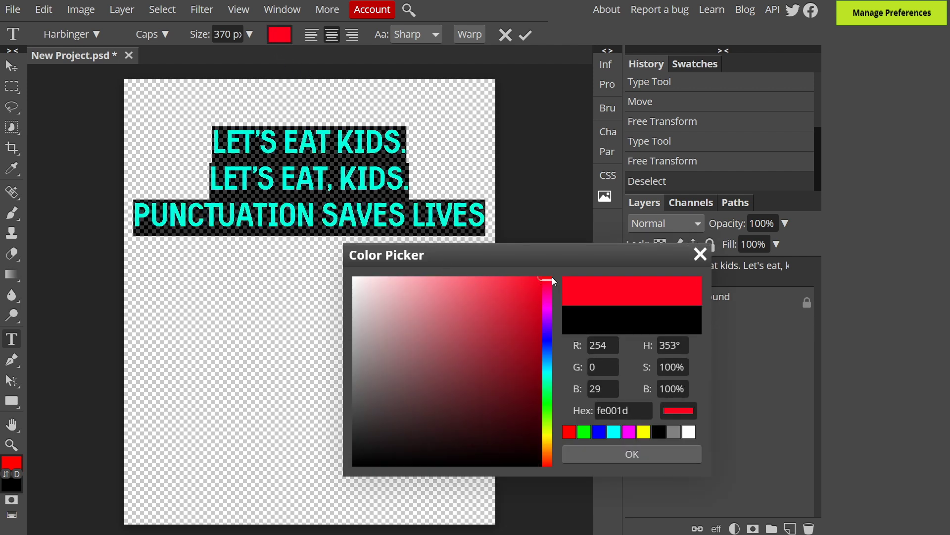
{"action": "left_click", "coordinate": [630, 451]}
{"action": "left_click", "coordinate": [163, 285]}
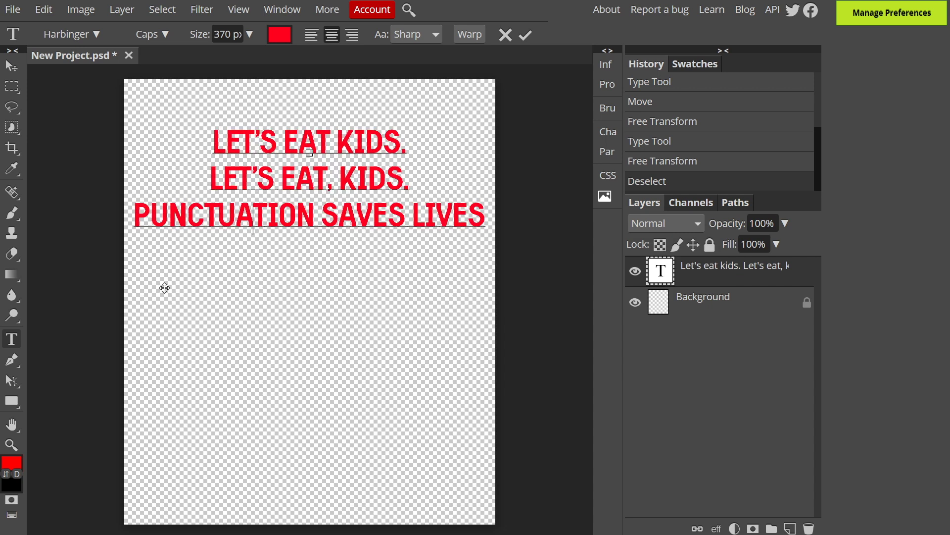
{"action": "key", "text": "ctrl+z"}
{"action": "key", "text": "ctrl+z"}
{"action": "key", "text": "m"}
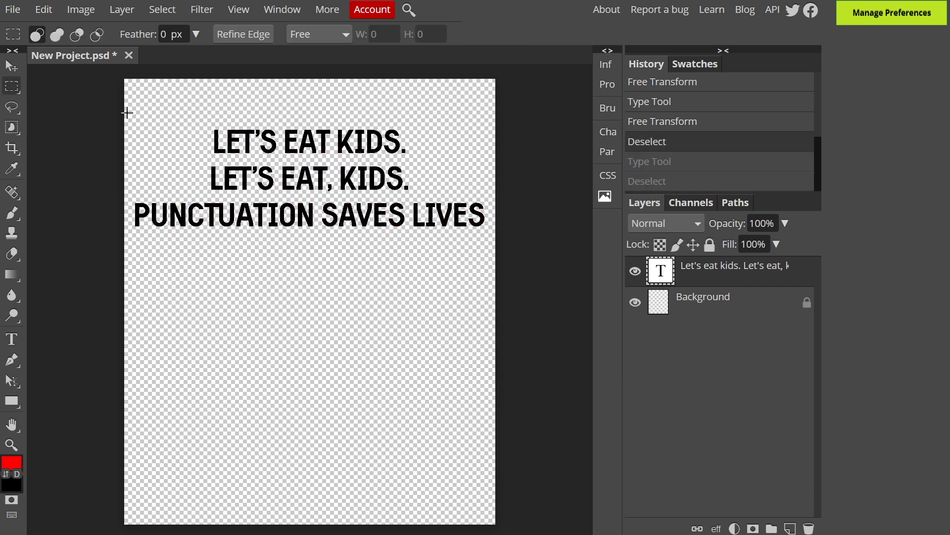
{"action": "left_click", "coordinate": [11, 339]}
{"action": "key", "text": "m"}
{"action": "left_click", "coordinate": [120, 11]}
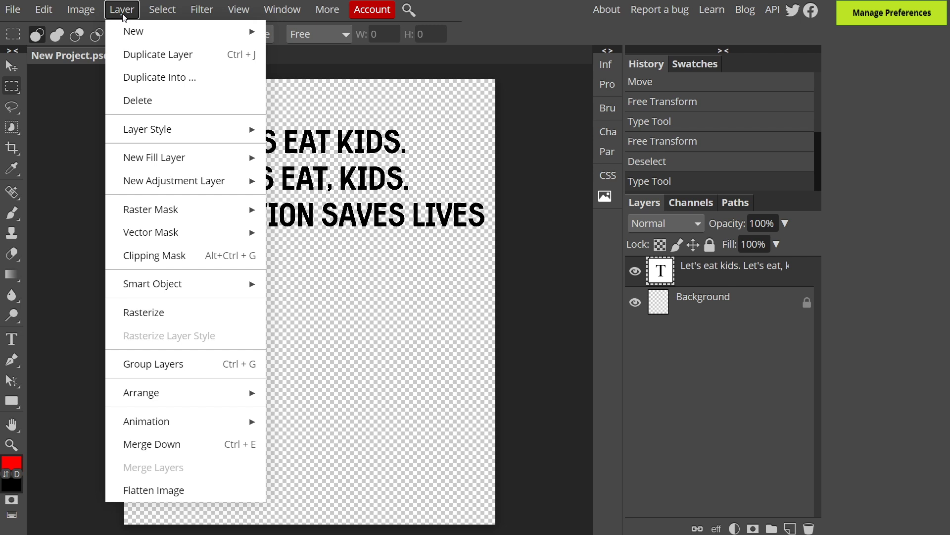
{"action": "mouse_move", "coordinate": [161, 128]}
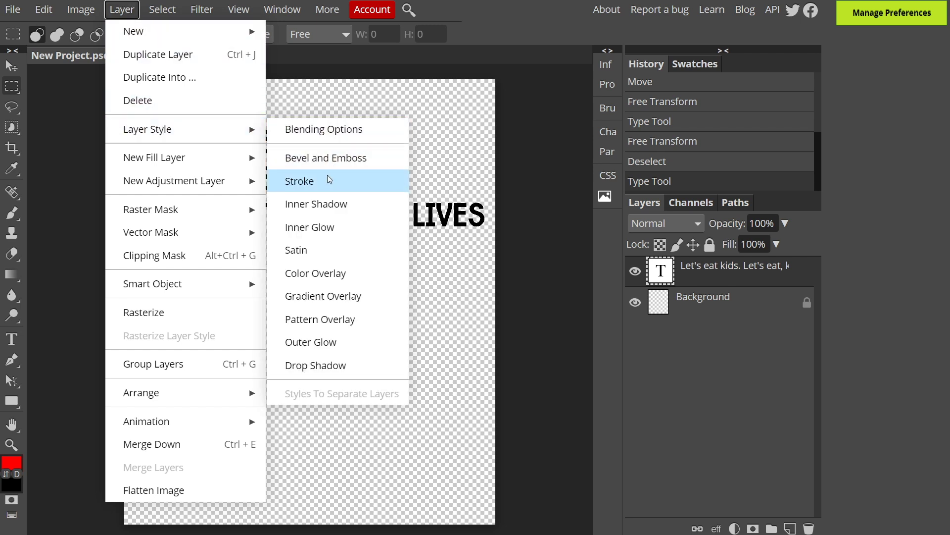
{"action": "key", "text": "Escape"}
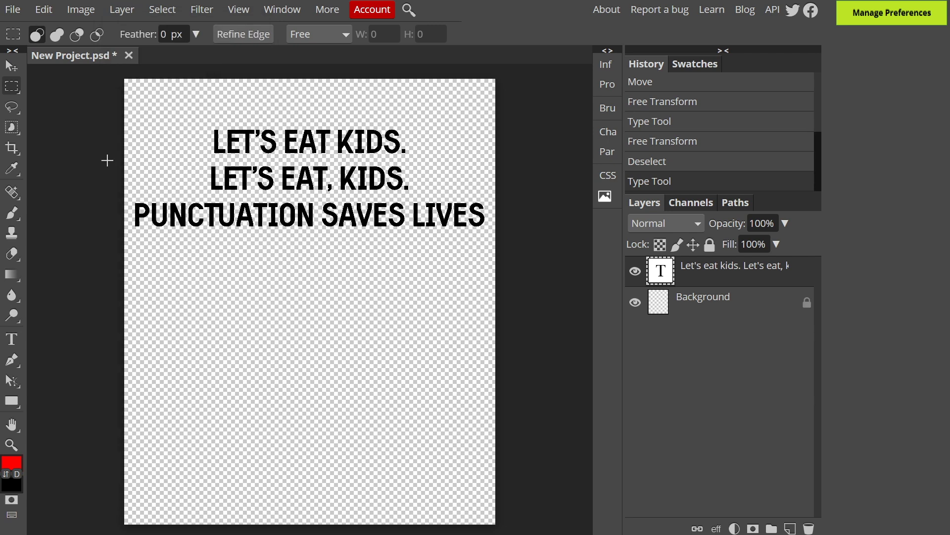
{"action": "left_click", "coordinate": [11, 339]}
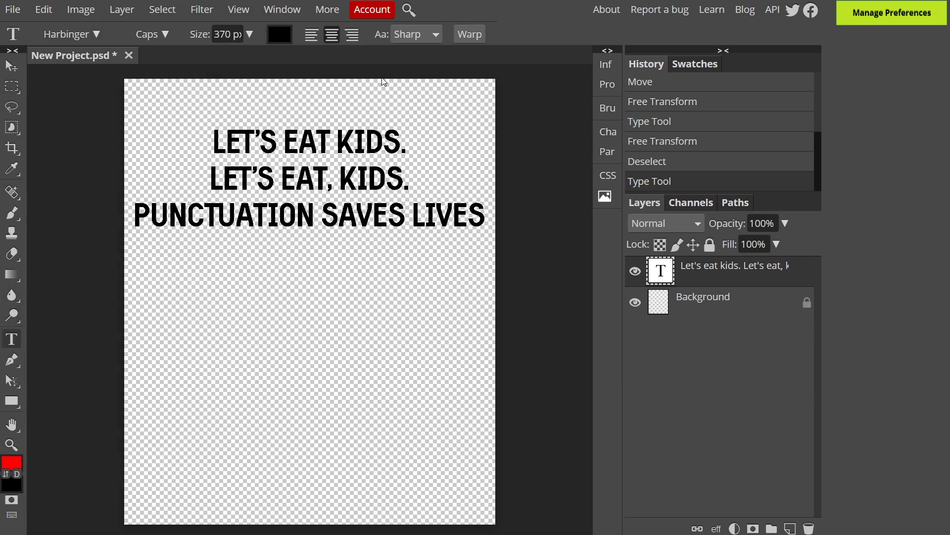
{"action": "left_click", "coordinate": [470, 34]}
{"action": "left_click_drag", "start_coordinate": [202, 118], "coordinate": [616, 104]}
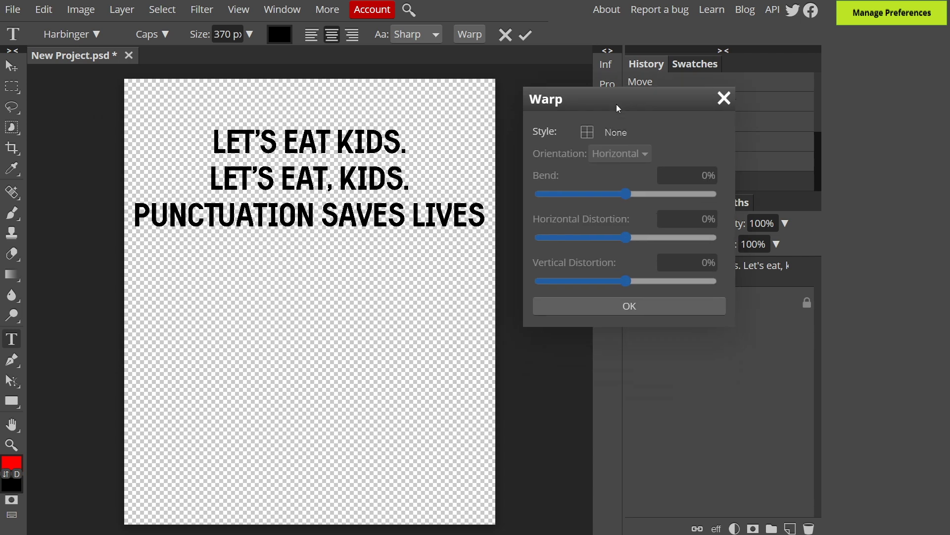
{"action": "left_click", "coordinate": [609, 131]}
{"action": "left_click", "coordinate": [623, 177]}
{"action": "left_click_drag", "start_coordinate": [652, 193], "coordinate": [648, 193]}
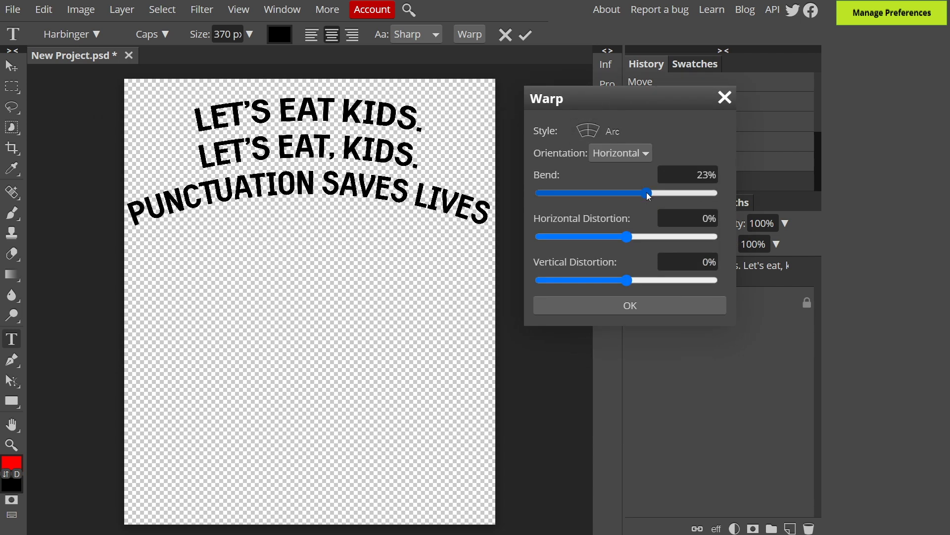
{"action": "left_click", "coordinate": [727, 99]}
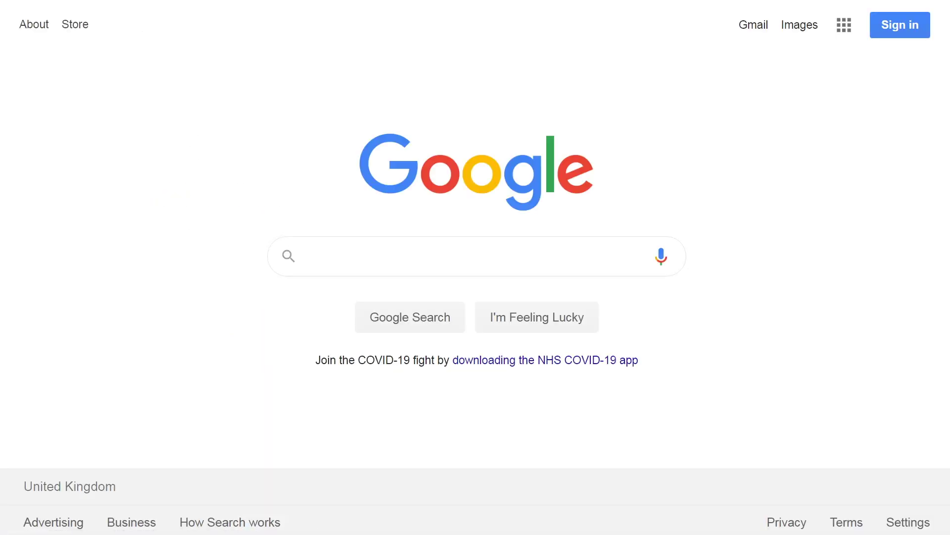
- Search 'dinosaur' on Pixabay, open the T-Rex image, check its commercial licence, and show download sizes
{"action": "type", "text": "commercial use images"}
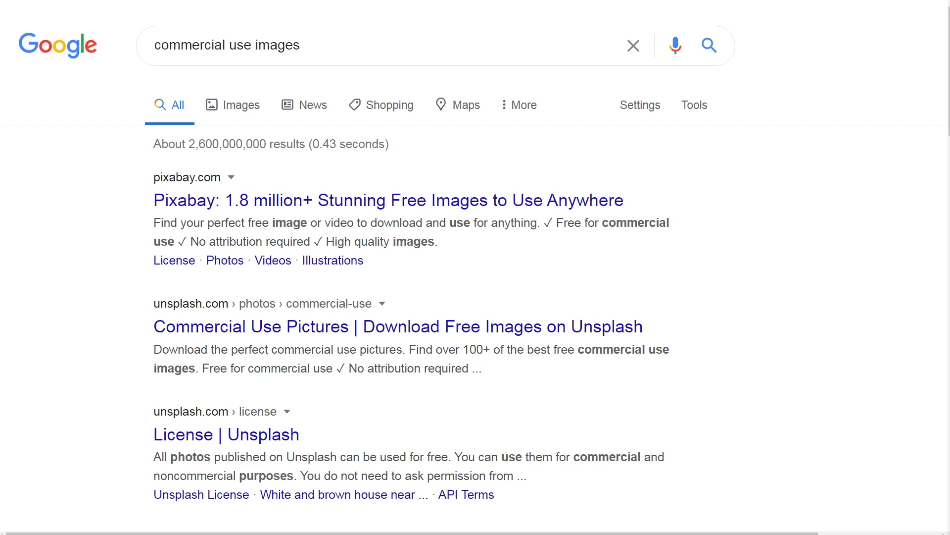
{"action": "left_click", "coordinate": [180, 201]}
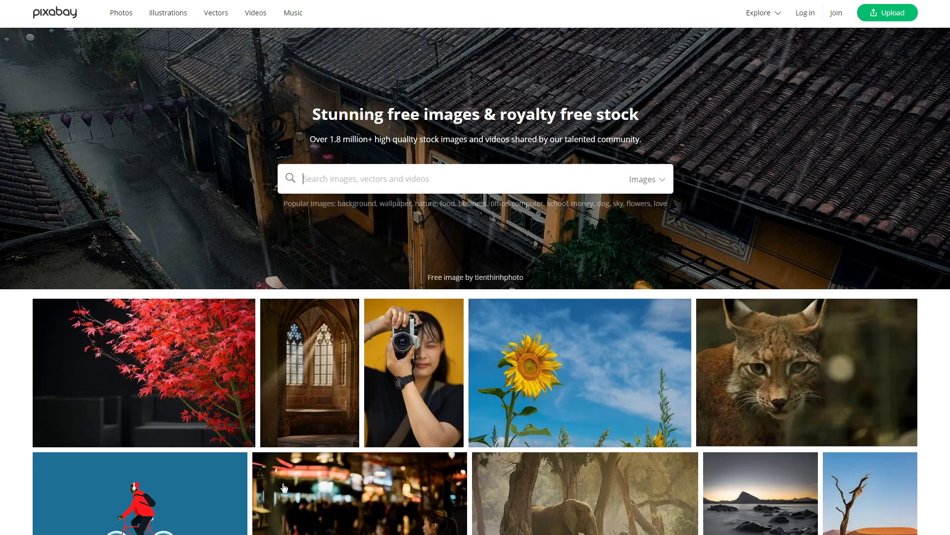
{"action": "type", "text": "dinosaur"}
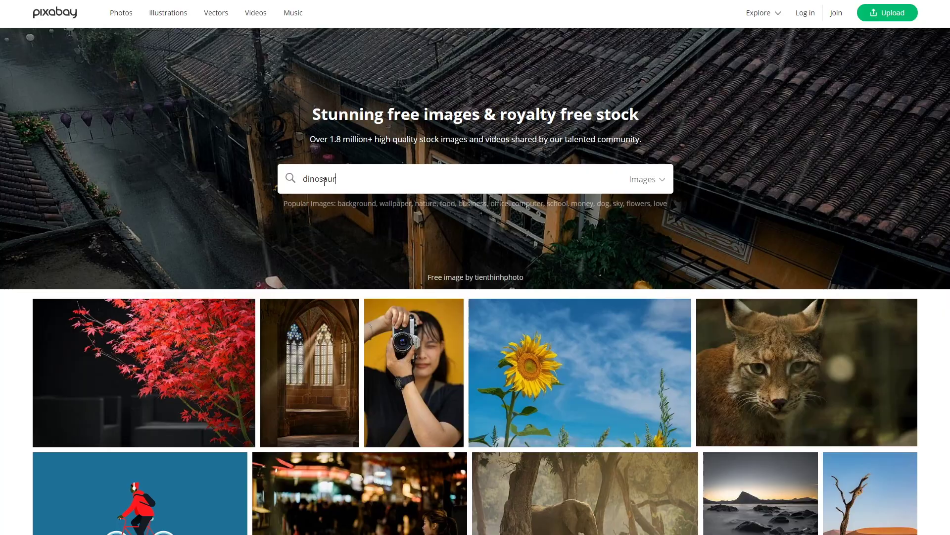
{"action": "key", "text": "Return"}
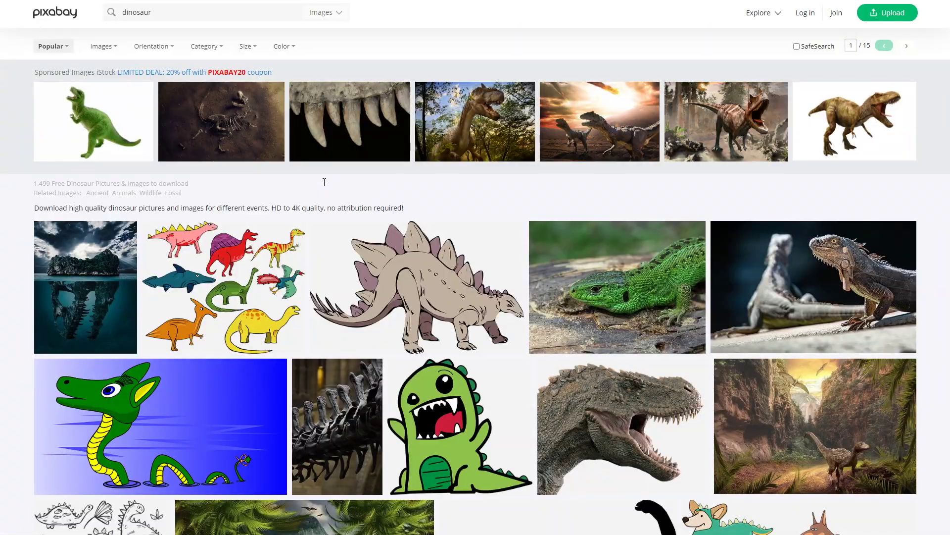
{"action": "scroll", "coordinate": [325, 182], "scroll_direction": "down", "scroll_amount": 20}
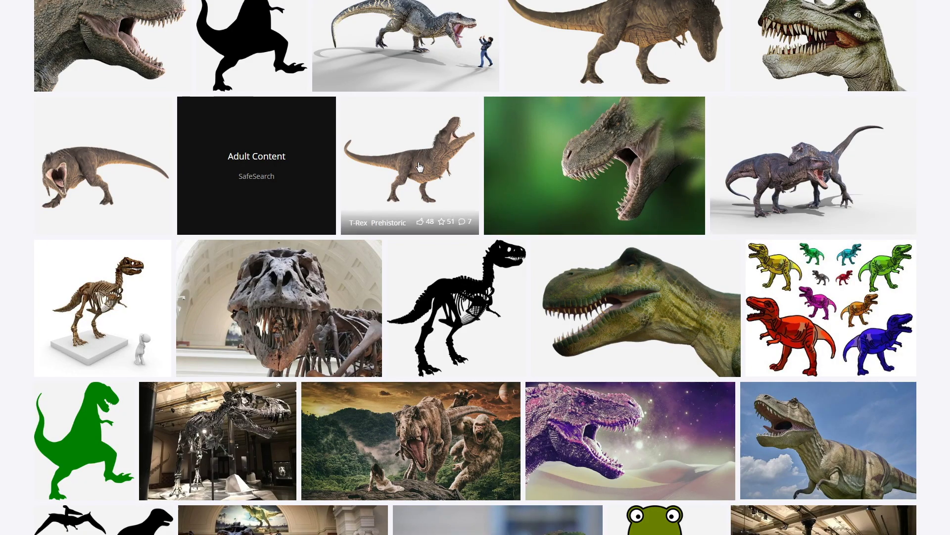
{"action": "left_click", "coordinate": [419, 167]}
{"action": "left_click_drag", "start_coordinate": [649, 187], "coordinate": [749, 197]}
{"action": "left_click", "coordinate": [726, 136]}
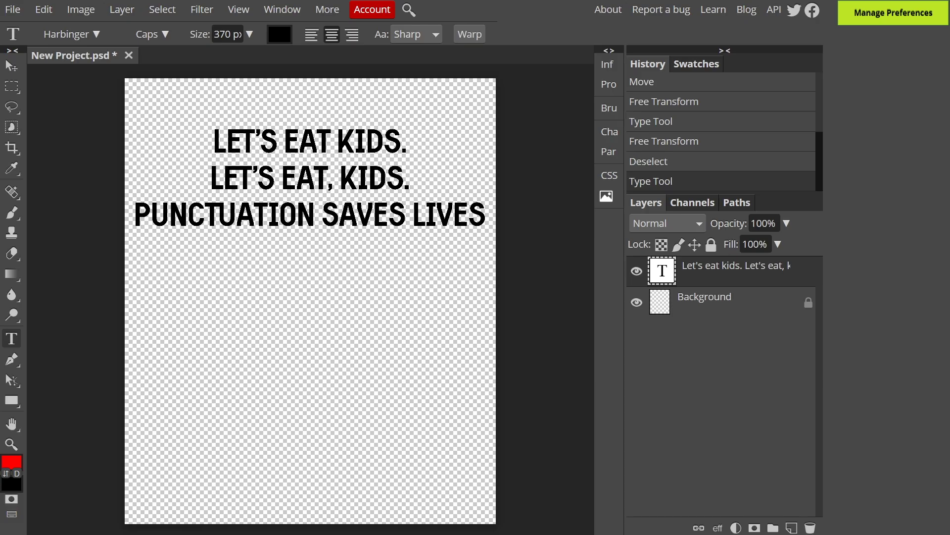
- Place the downloaded T-rex image and enlarge it below the slogan
{"action": "left_click", "coordinate": [12, 13]}
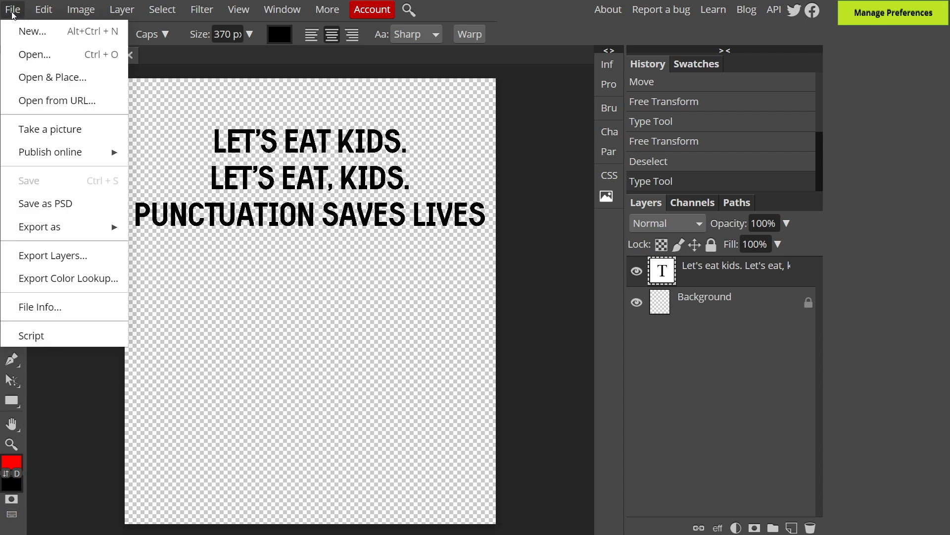
{"action": "left_click", "coordinate": [40, 78]}
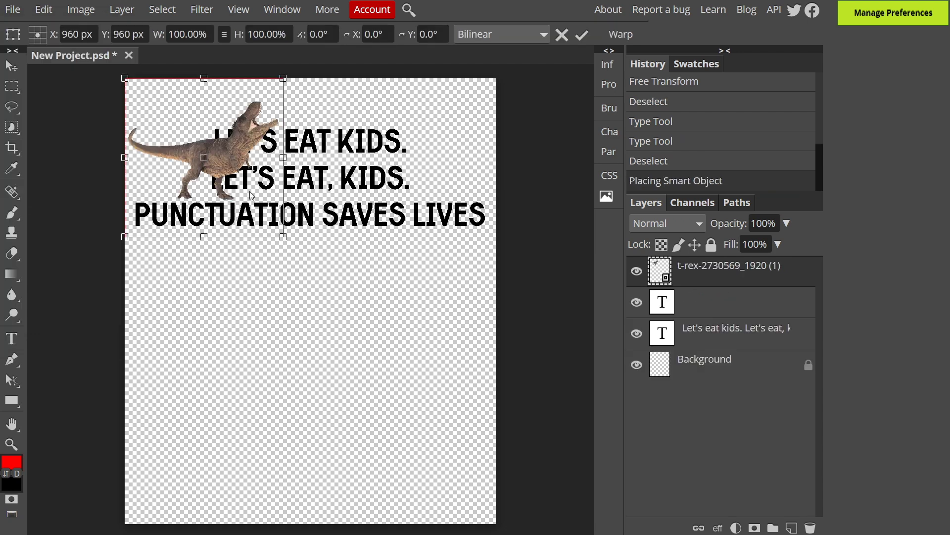
{"action": "left_click_drag", "start_coordinate": [203, 158], "coordinate": [317, 332]}
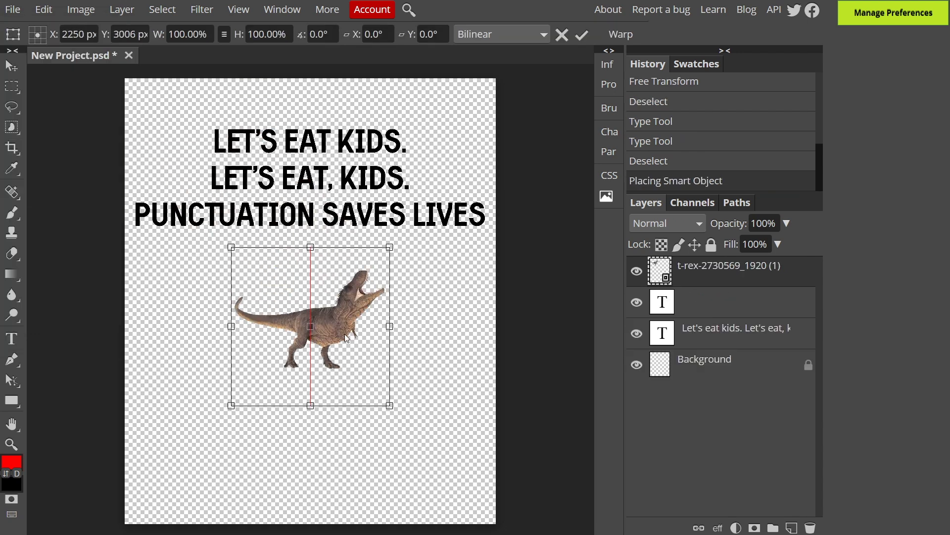
{"action": "left_click_drag", "start_coordinate": [403, 248], "coordinate": [555, 75]}
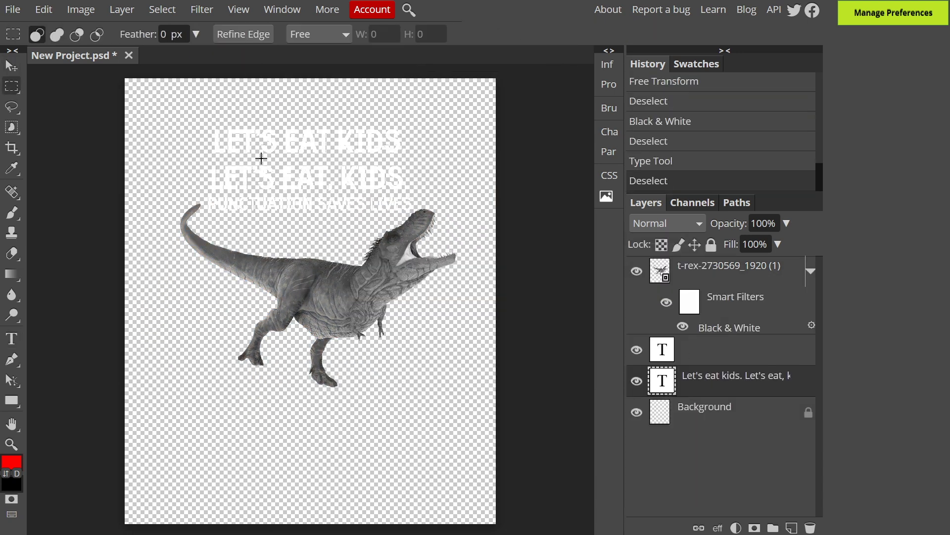
- Merge the T-rex and slogan layers down into one layer and select the whole design
{"action": "right_click", "coordinate": [709, 284]}
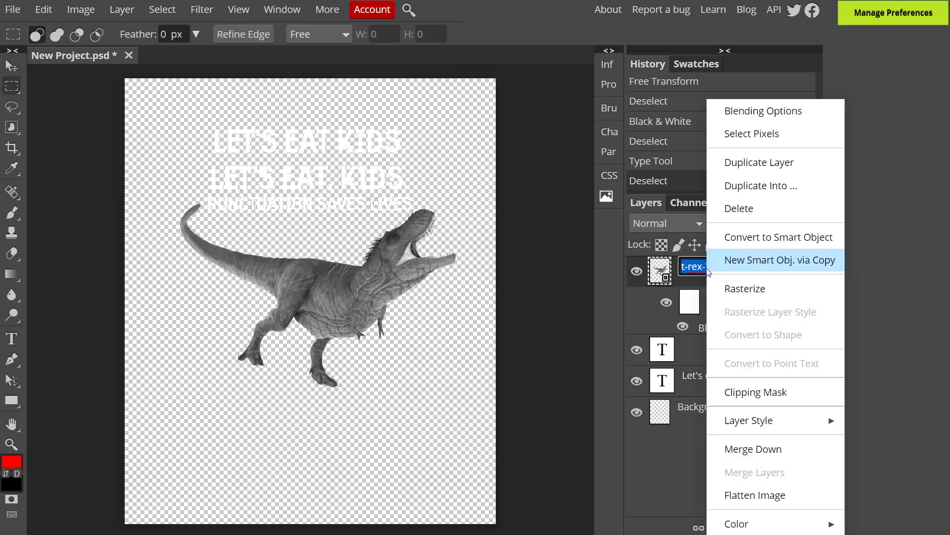
{"action": "left_click", "coordinate": [753, 447]}
{"action": "right_click", "coordinate": [697, 283]}
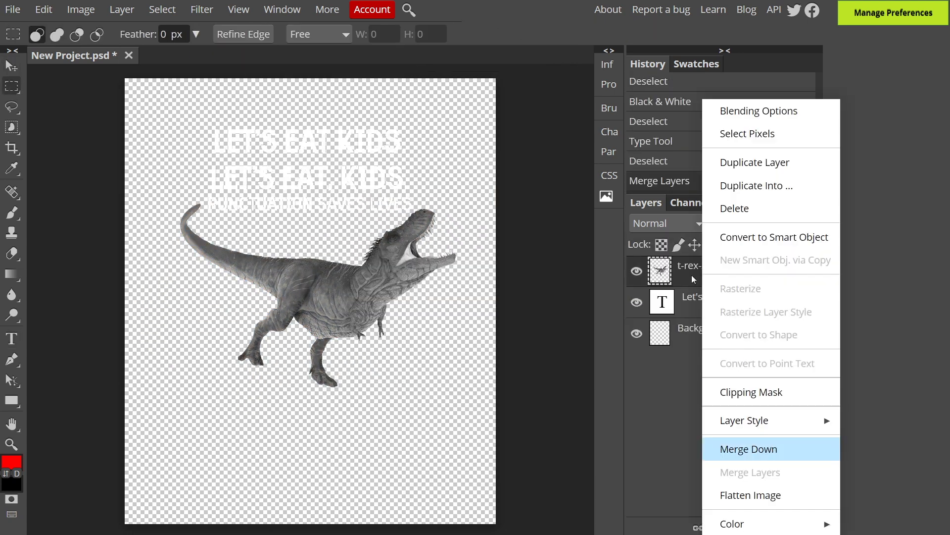
{"action": "left_click", "coordinate": [766, 448]}
{"action": "right_click", "coordinate": [690, 282]}
{"action": "key", "text": "Return"}
{"action": "right_click", "coordinate": [681, 281]}
{"action": "key", "text": "Escape"}
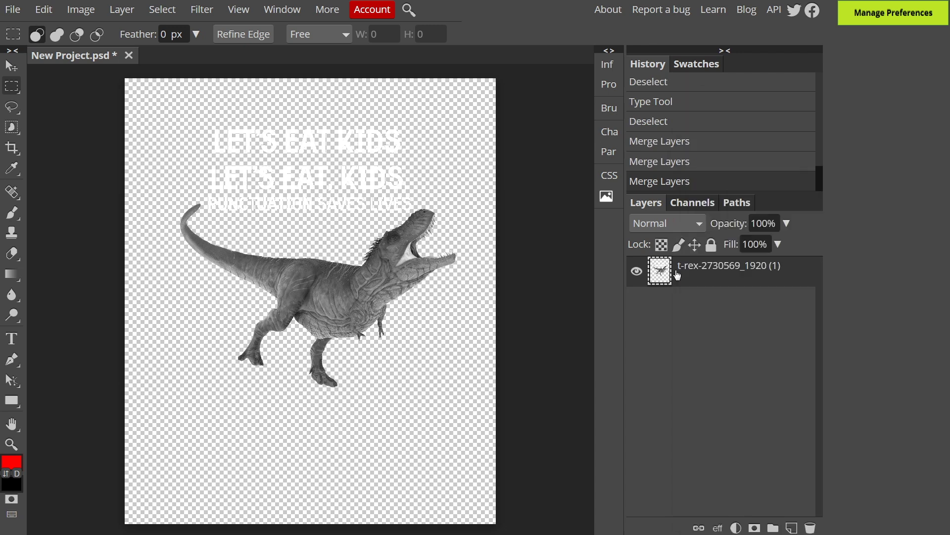
{"action": "key", "text": "ctrl+a"}
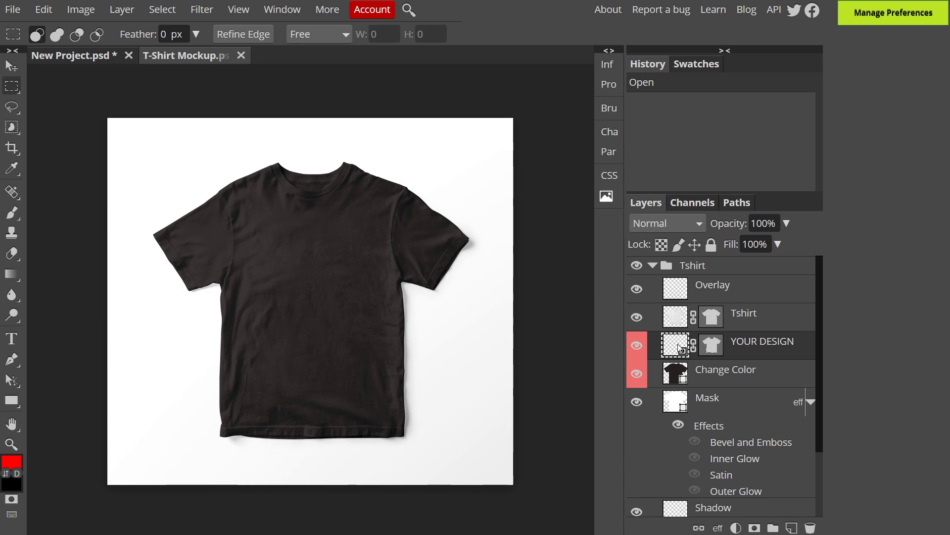
- Open the mockup's YOUR DESIGN placeholder, paste the design, and lasso around the T-rex
{"action": "double_click", "coordinate": [679, 347]}
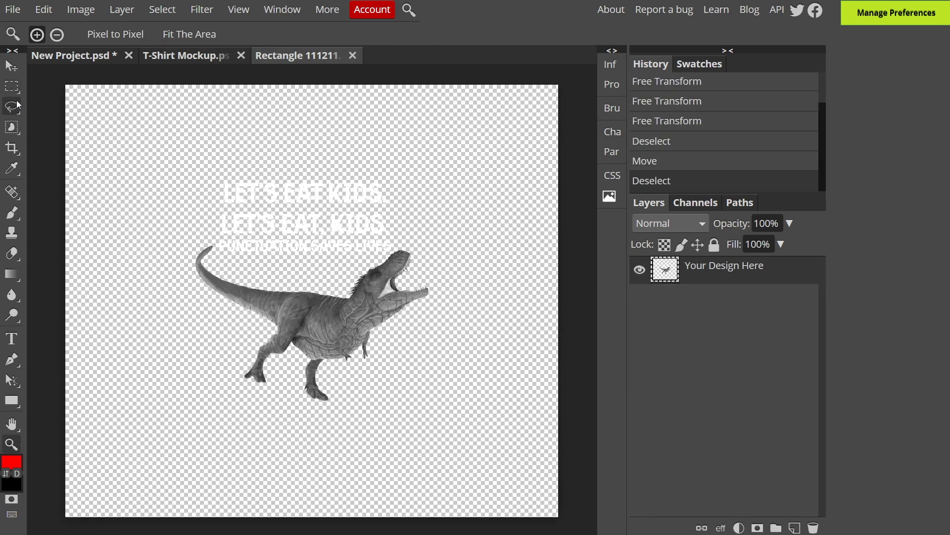
{"action": "key", "text": "l"}
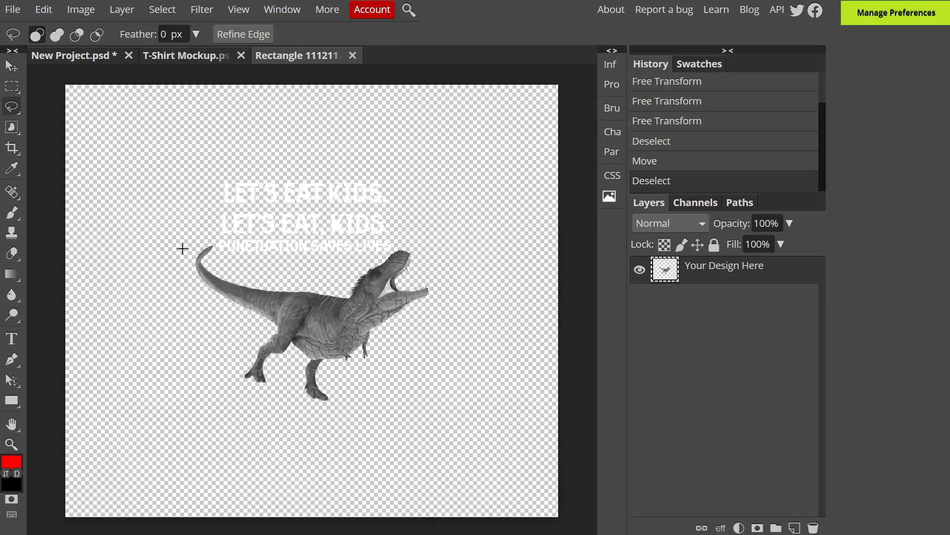
{"action": "left_click_drag", "start_coordinate": [183, 248], "coordinate": [359, 422]}
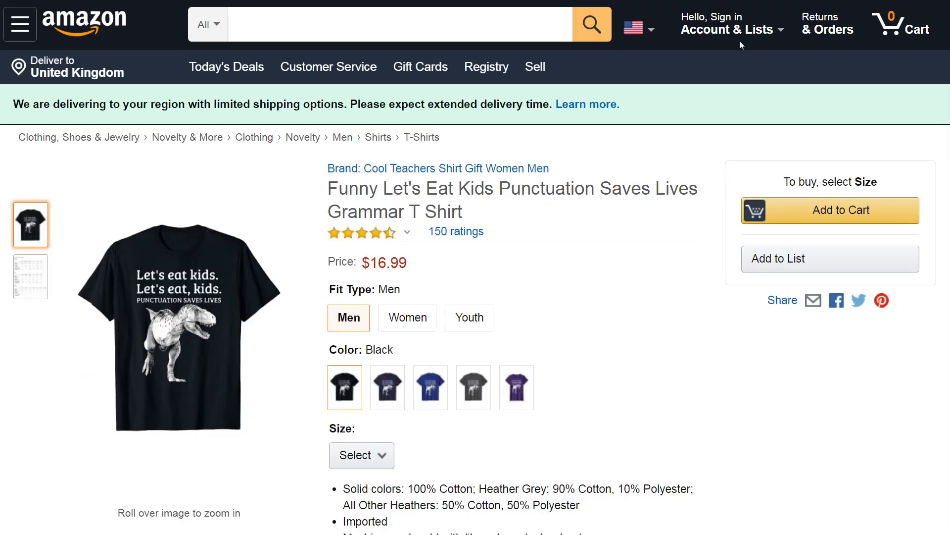
{"action": "mouse_move", "coordinate": [233, 254]}
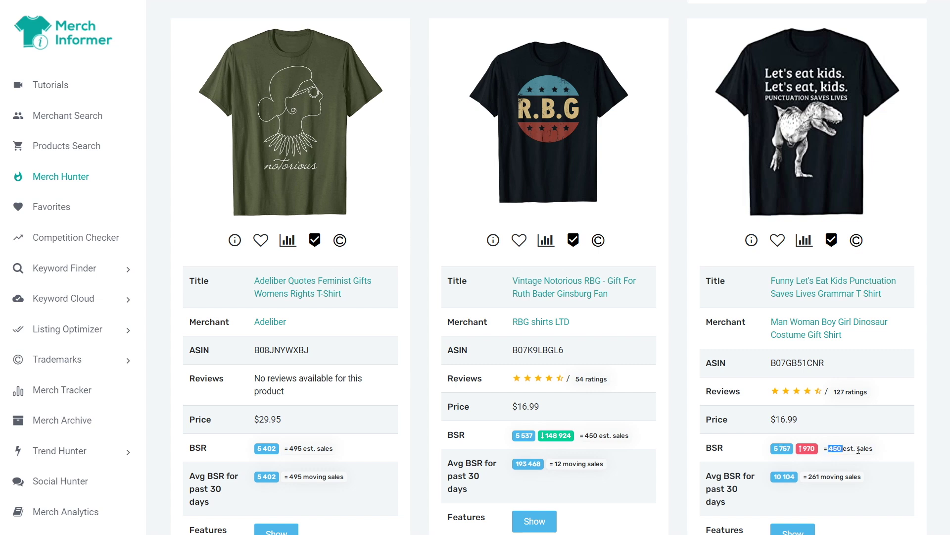
- Highlight the $16.99 price, then compute 450 × 2.96 = 1332 in Calculator and close it
{"action": "left_click_drag", "start_coordinate": [816, 424], "coordinate": [762, 420]}
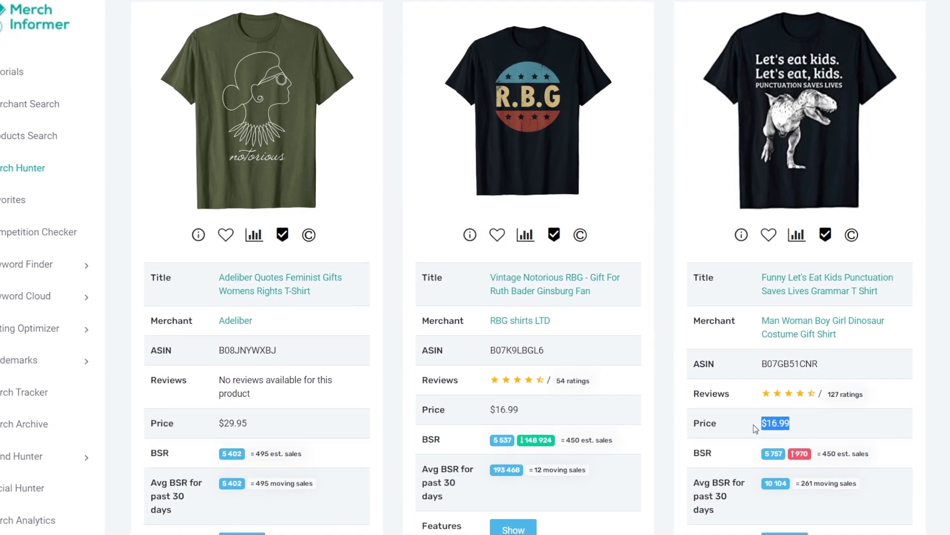
{"action": "key", "text": "XF86Calculator"}
{"action": "left_click_drag", "start_coordinate": [606, 130], "coordinate": [636, 226]}
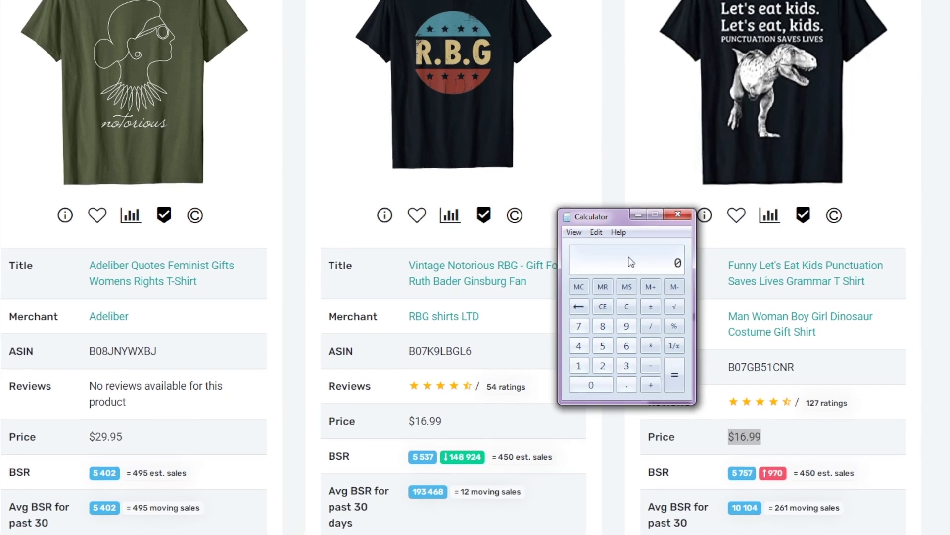
{"action": "type", "text": "450 * 2.96"}
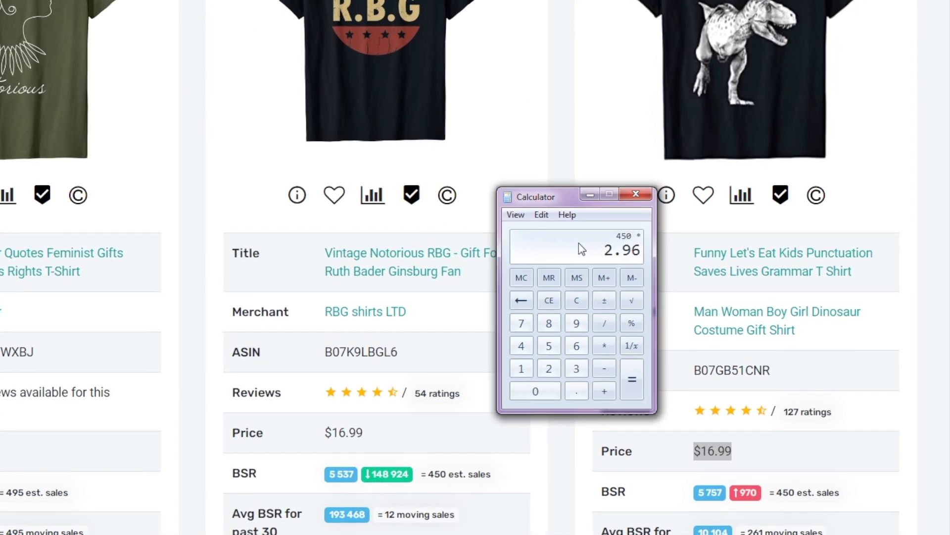
{"action": "key", "text": "Return"}
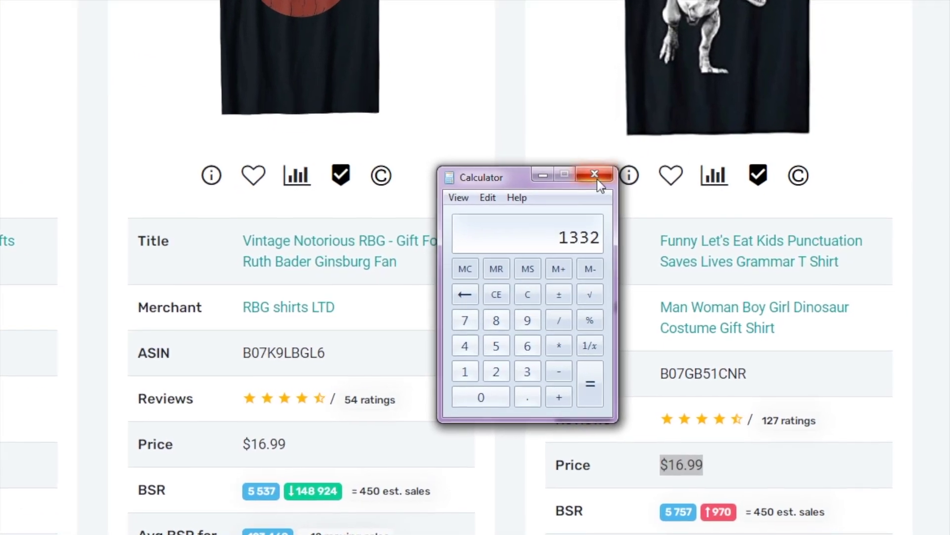
{"action": "left_click", "coordinate": [590, 171]}
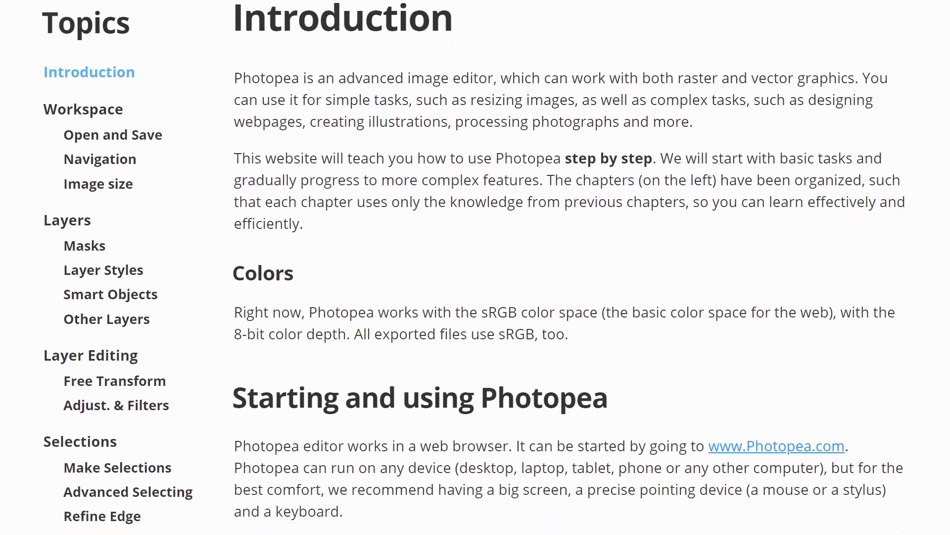
- Scroll down the Learn Photopea tutorial to the Masks chapter on raster masks, vector masks and mask linking
{"action": "scroll", "coordinate": [475, 267], "scroll_direction": "down", "scroll_amount": 5}
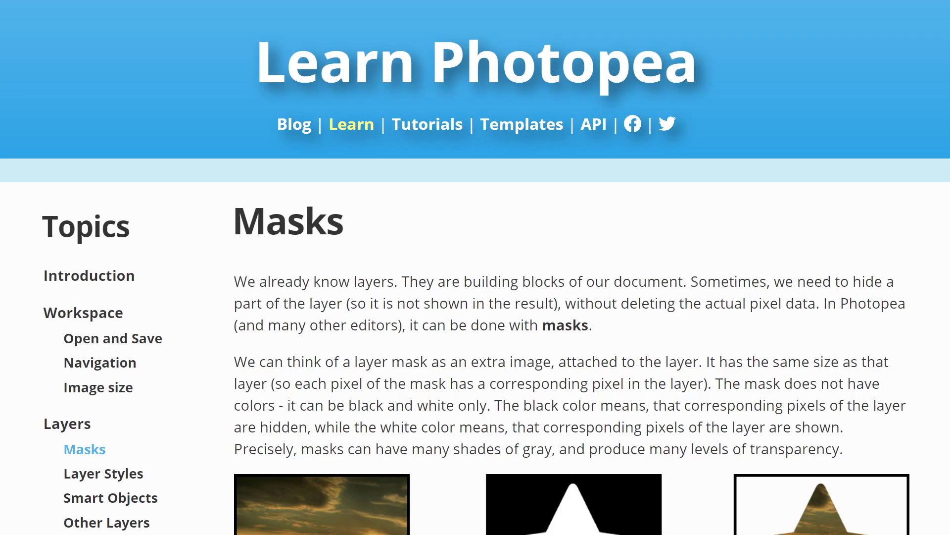
{"action": "scroll", "coordinate": [475, 267], "scroll_direction": "down", "scroll_amount": 5}
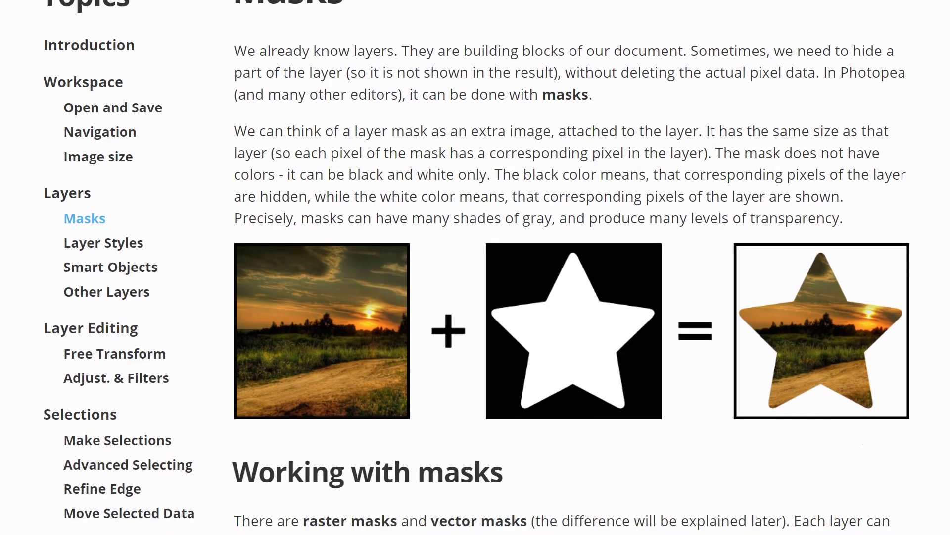
{"action": "scroll", "coordinate": [475, 267], "scroll_direction": "down", "scroll_amount": 12}
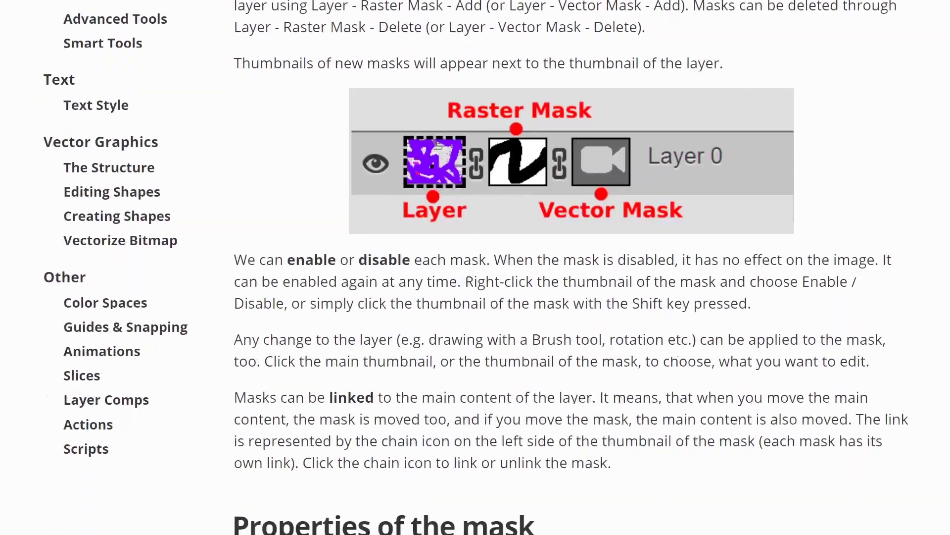
{"action": "scroll", "coordinate": [475, 267], "scroll_direction": "down", "scroll_amount": 4}
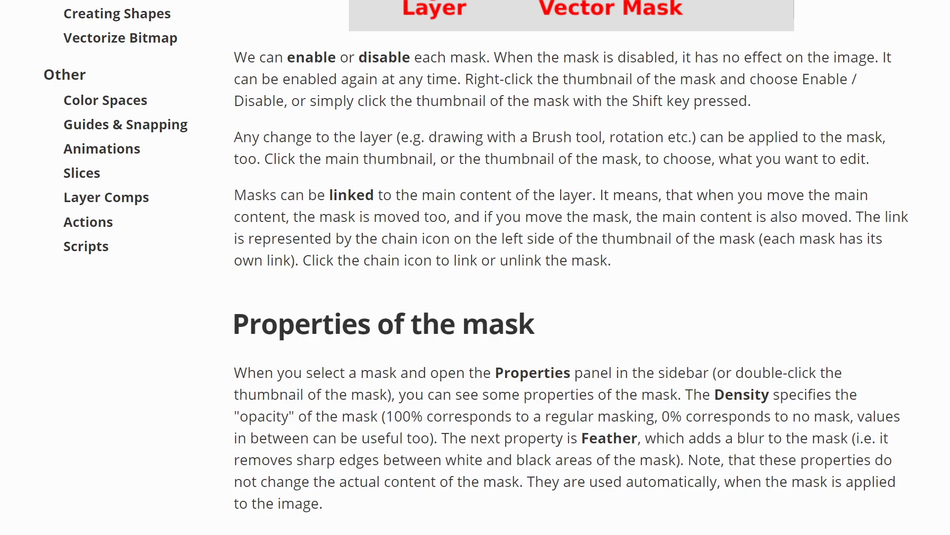